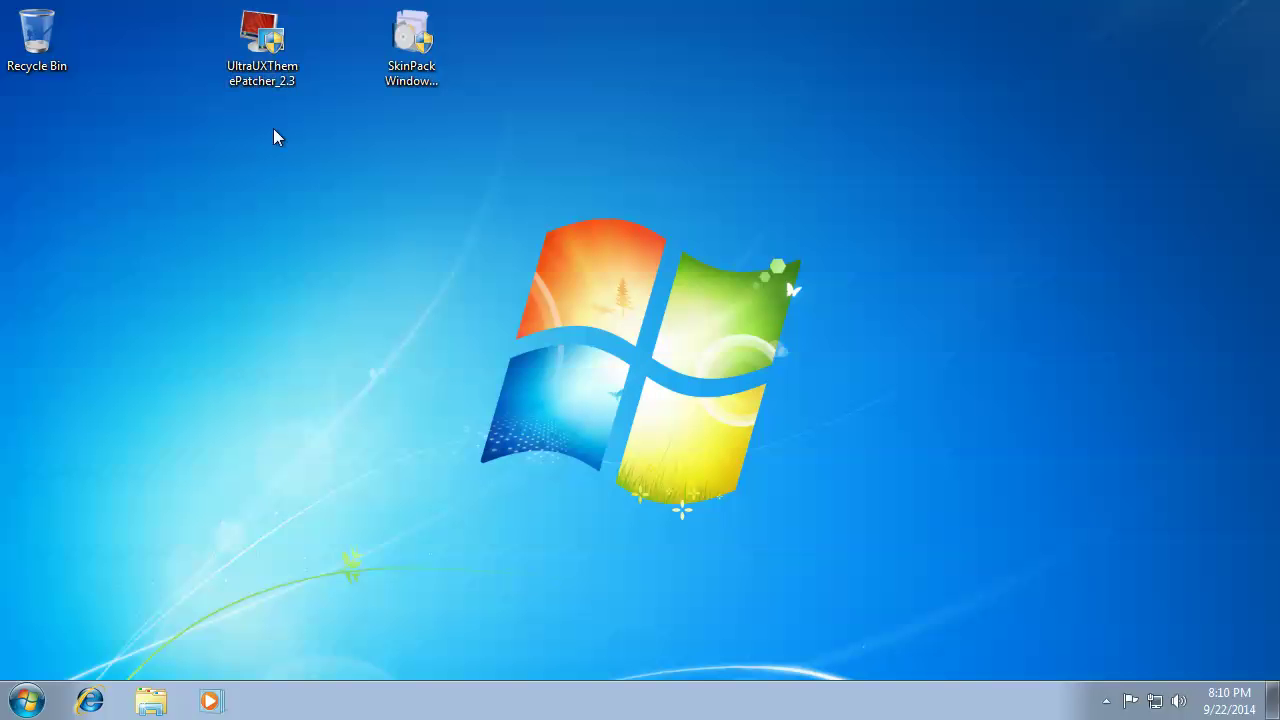
Move the UltraUXThemePatcher_2.3 icon lower on the desktop and run the installer, allowing it to make changes
{"action": "left_click_drag", "start_coordinate": [256, 72], "coordinate": [258, 185]}
{"action": "mouse_move", "coordinate": [258, 183]}
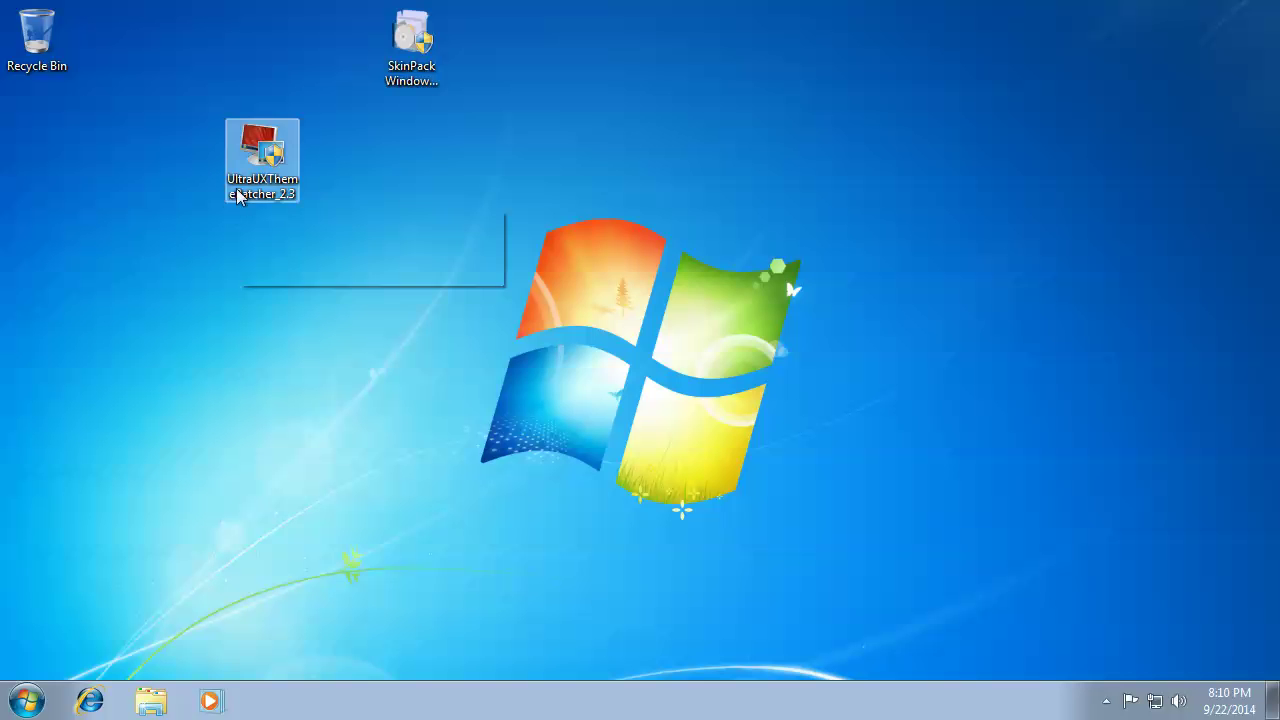
{"action": "double_click", "coordinate": [258, 174]}
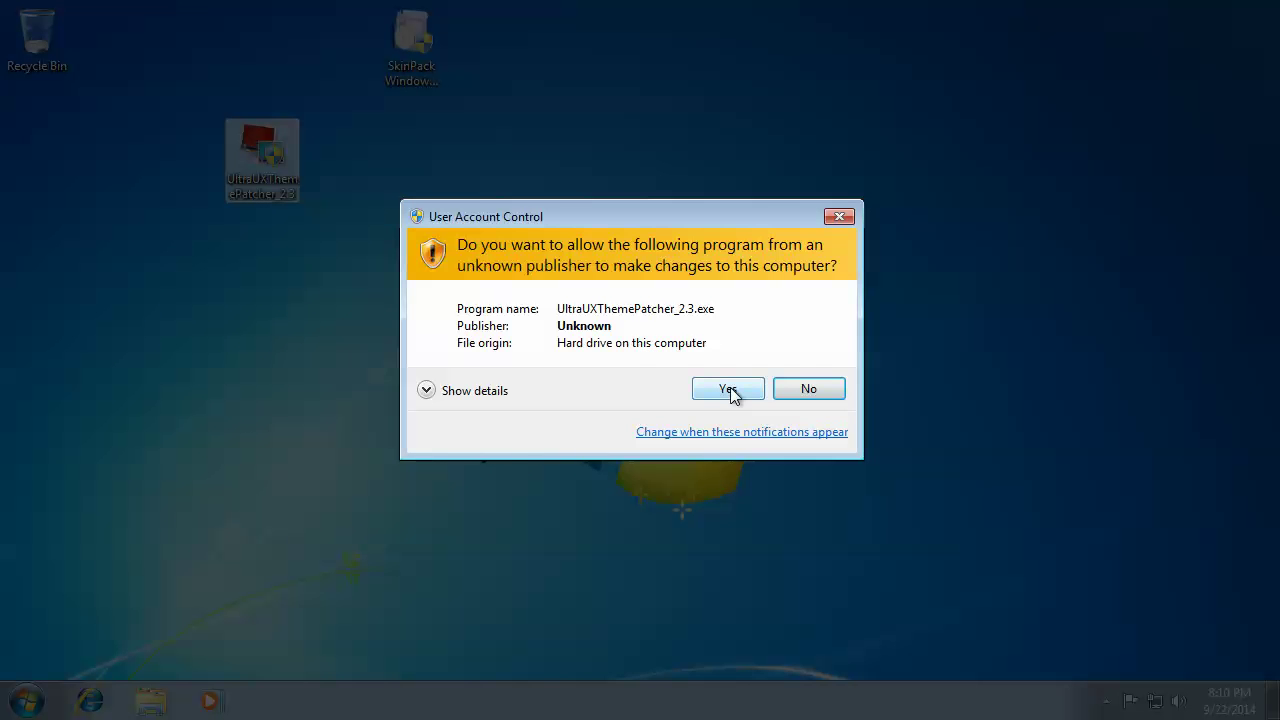
{"action": "left_click", "coordinate": [728, 389]}
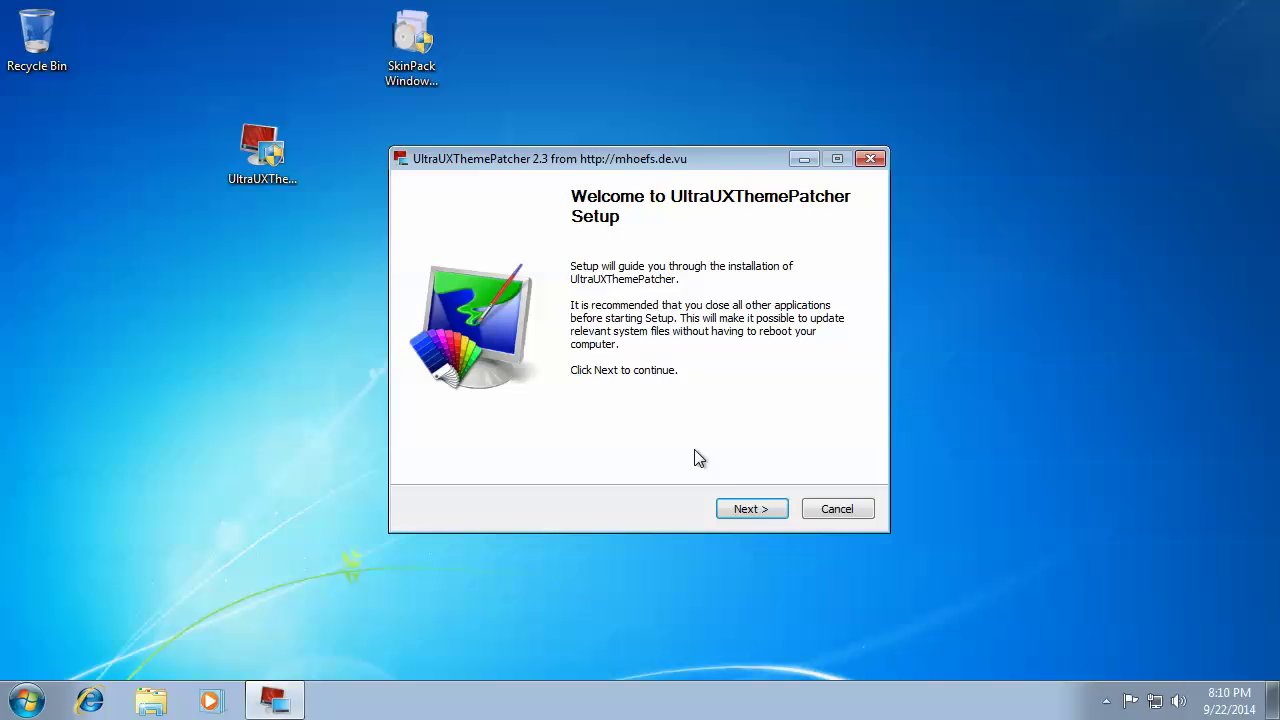
Accept both UltraUXThemePatcher license agreements and start the installation
{"action": "left_click", "coordinate": [748, 508]}
{"action": "left_click", "coordinate": [479, 461]}
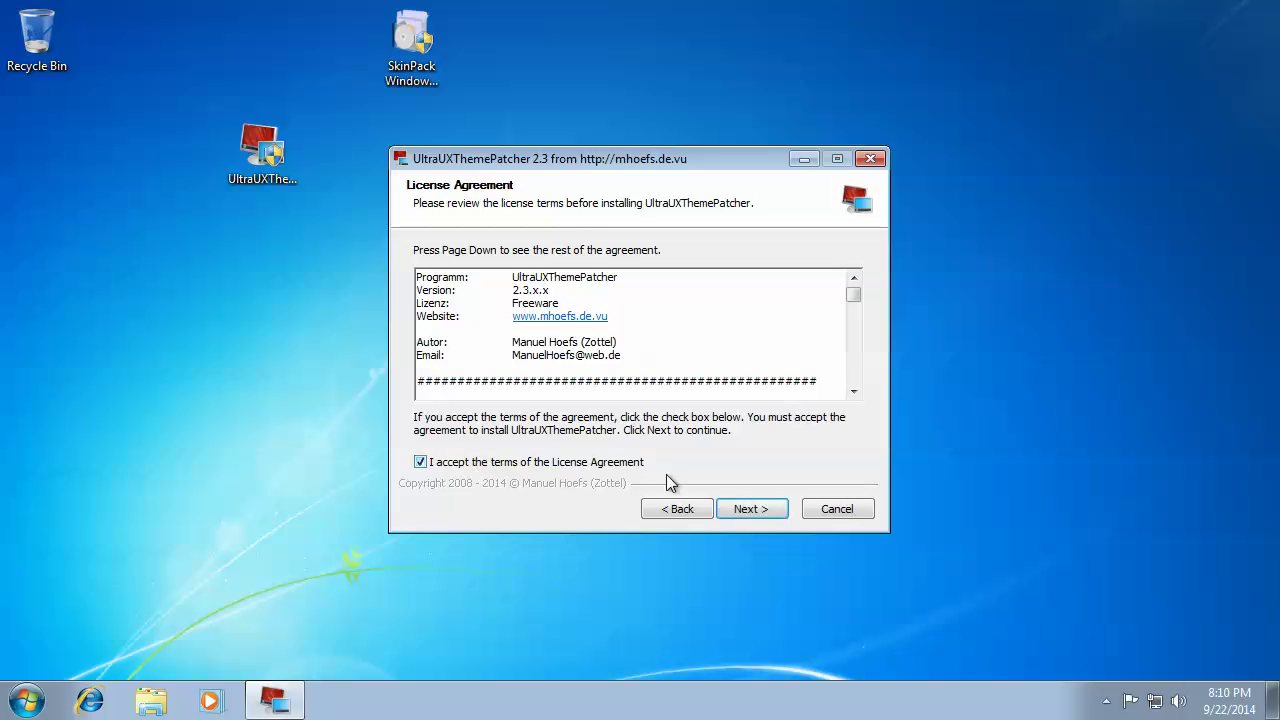
{"action": "left_click", "coordinate": [749, 509]}
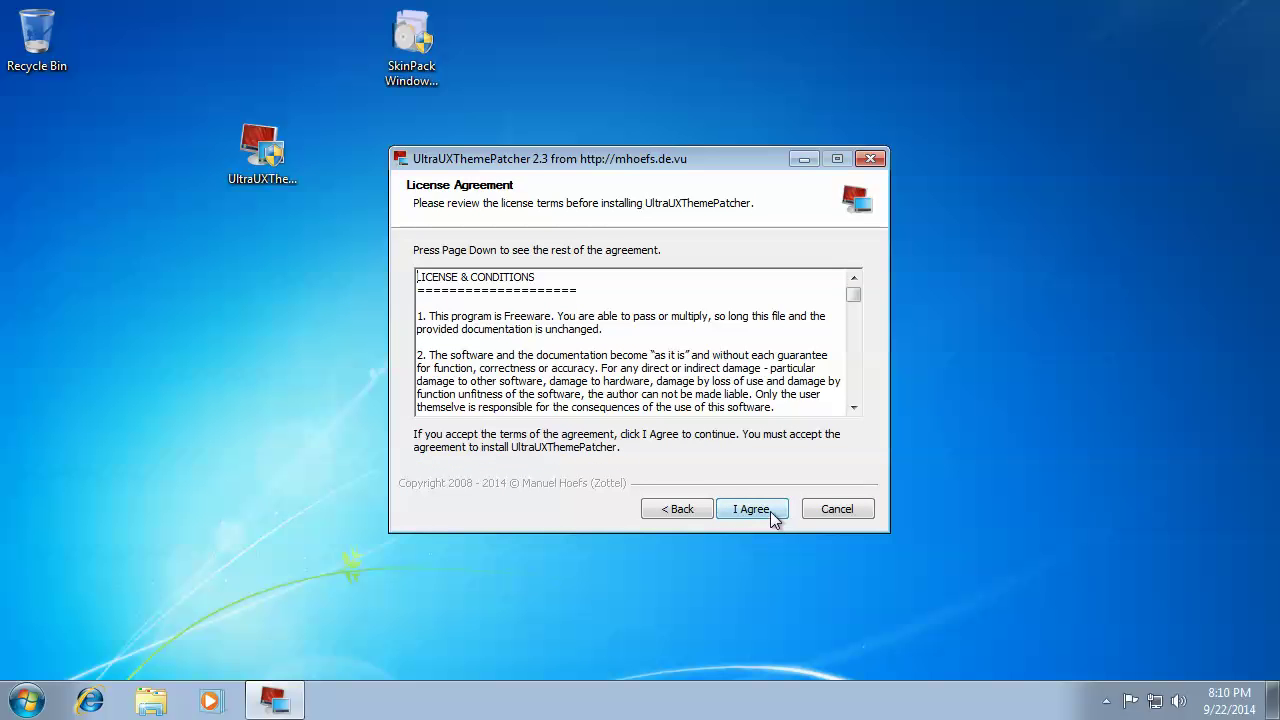
{"action": "left_click", "coordinate": [752, 509]}
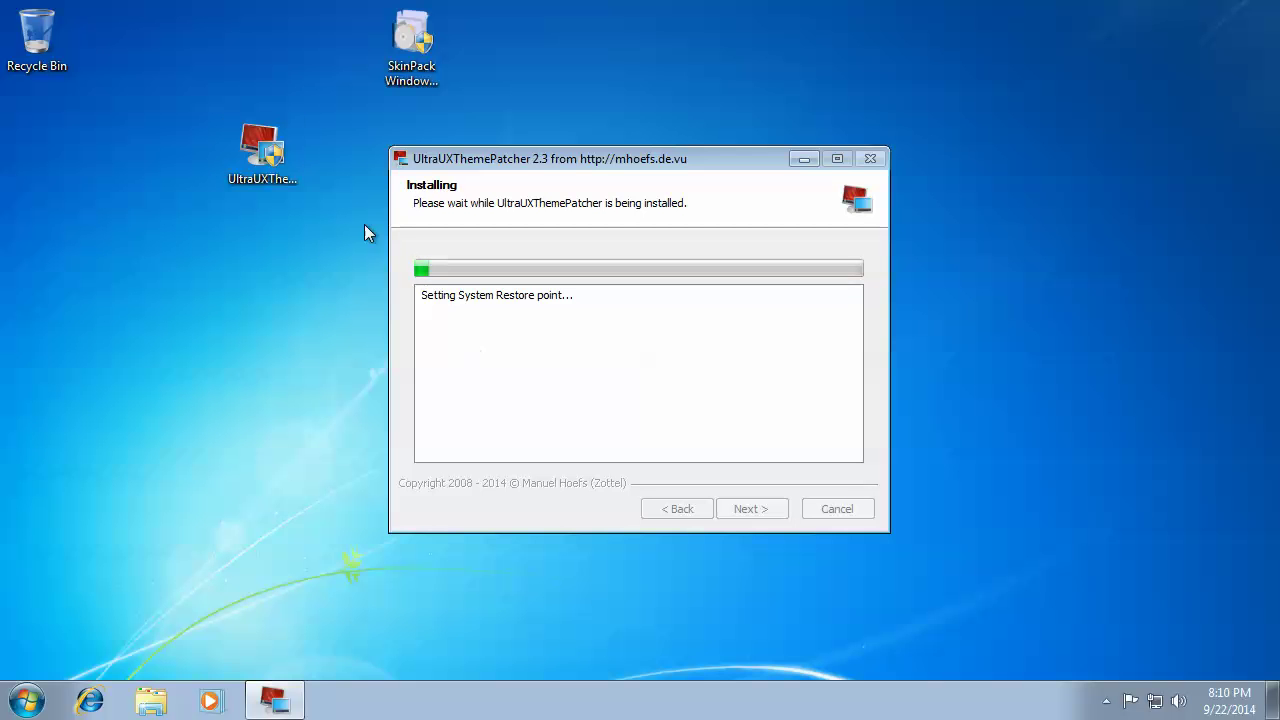
Place the SkinPack Windows9 V3.0 installer icon on the desktop below the UltraUXThemePatcher icon
{"action": "left_click_drag", "start_coordinate": [502, 90], "coordinate": [223, 351]}
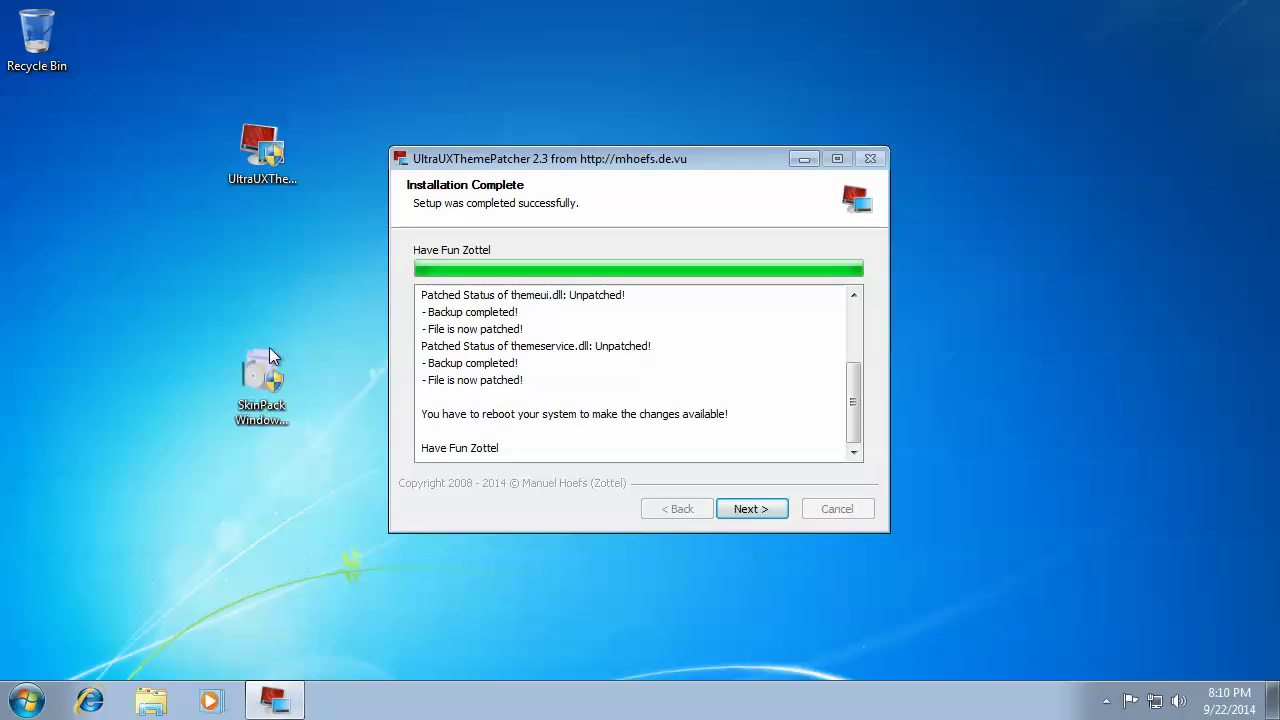
{"action": "mouse_move", "coordinate": [272, 357]}
{"action": "left_mouse_down"}
{"action": "mouse_move", "coordinate": [267, 284]}
{"action": "mouse_move", "coordinate": [254, 345]}
{"action": "left_mouse_up"}
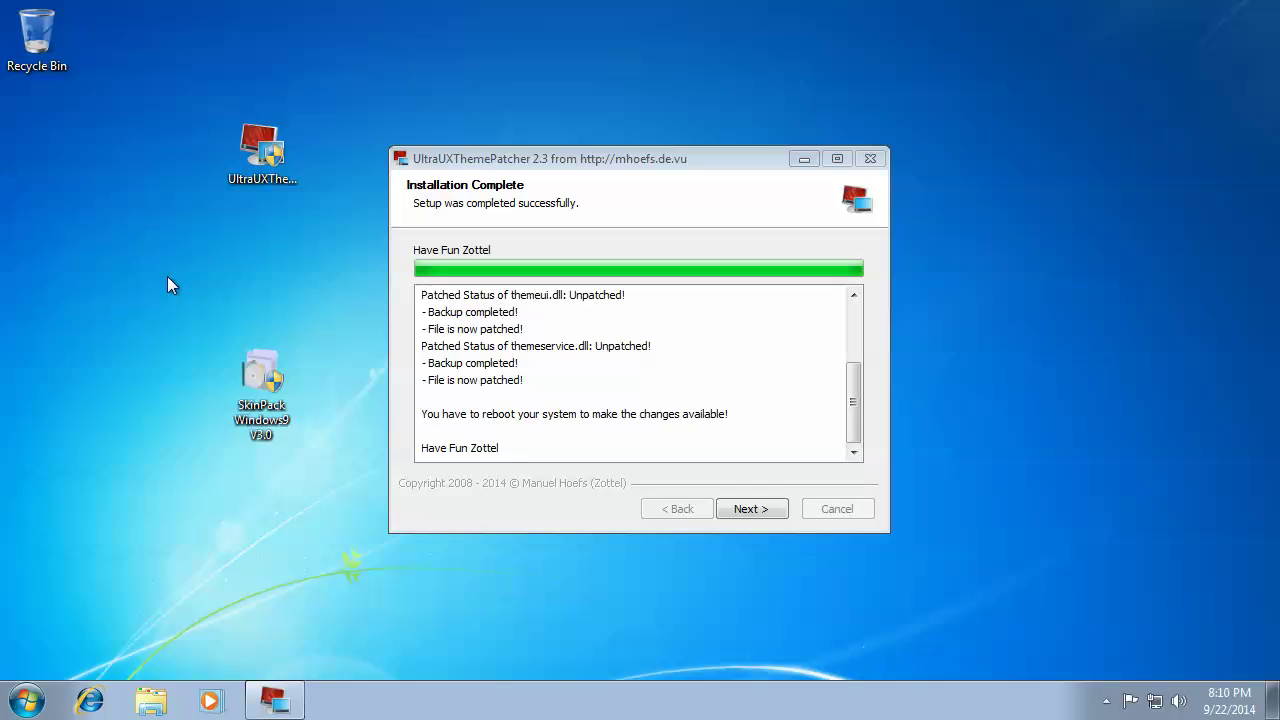
{"action": "left_click_drag", "start_coordinate": [201, 324], "coordinate": [324, 466]}
{"action": "left_click", "coordinate": [137, 450]}
Look through the folders and system files in C:\Windows and close the window
{"action": "left_click", "coordinate": [27, 700]}
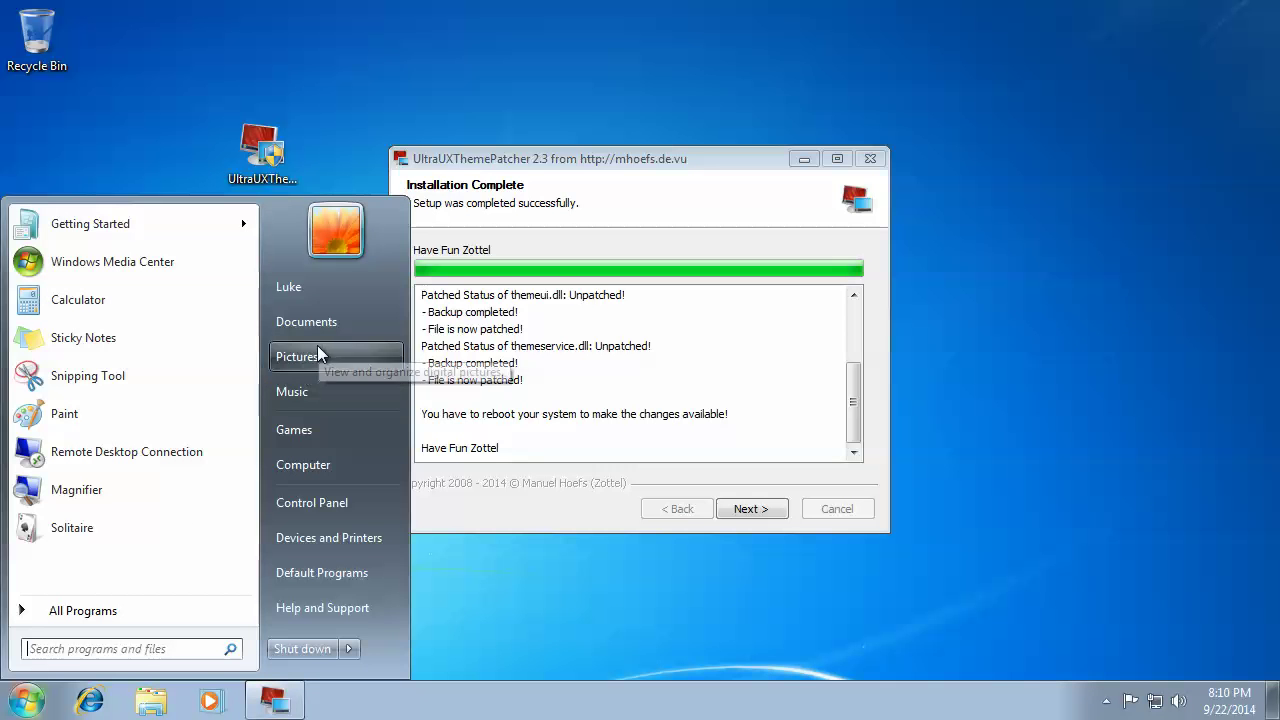
{"action": "left_click", "coordinate": [361, 460]}
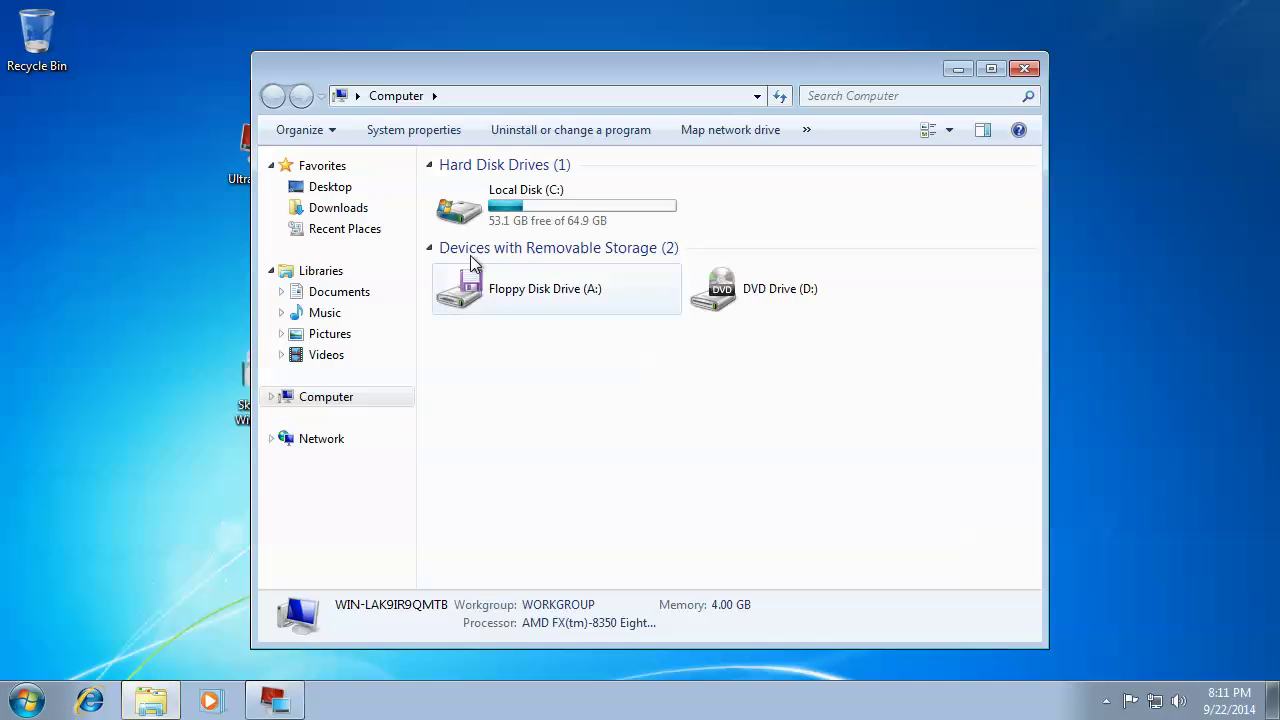
{"action": "double_click", "coordinate": [491, 222]}
{"action": "left_click", "coordinate": [470, 251]}
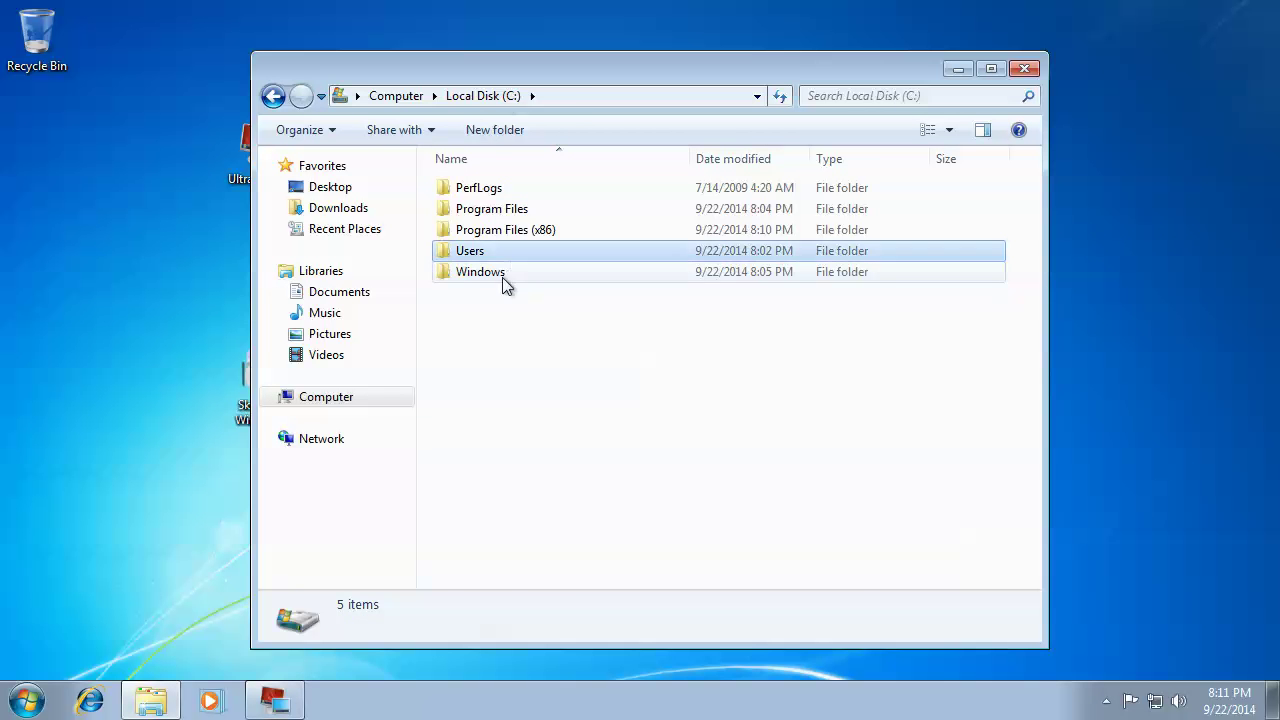
{"action": "double_click", "coordinate": [480, 272]}
{"action": "scroll", "coordinate": [470, 430], "scroll_direction": "down", "scroll_amount": 3}
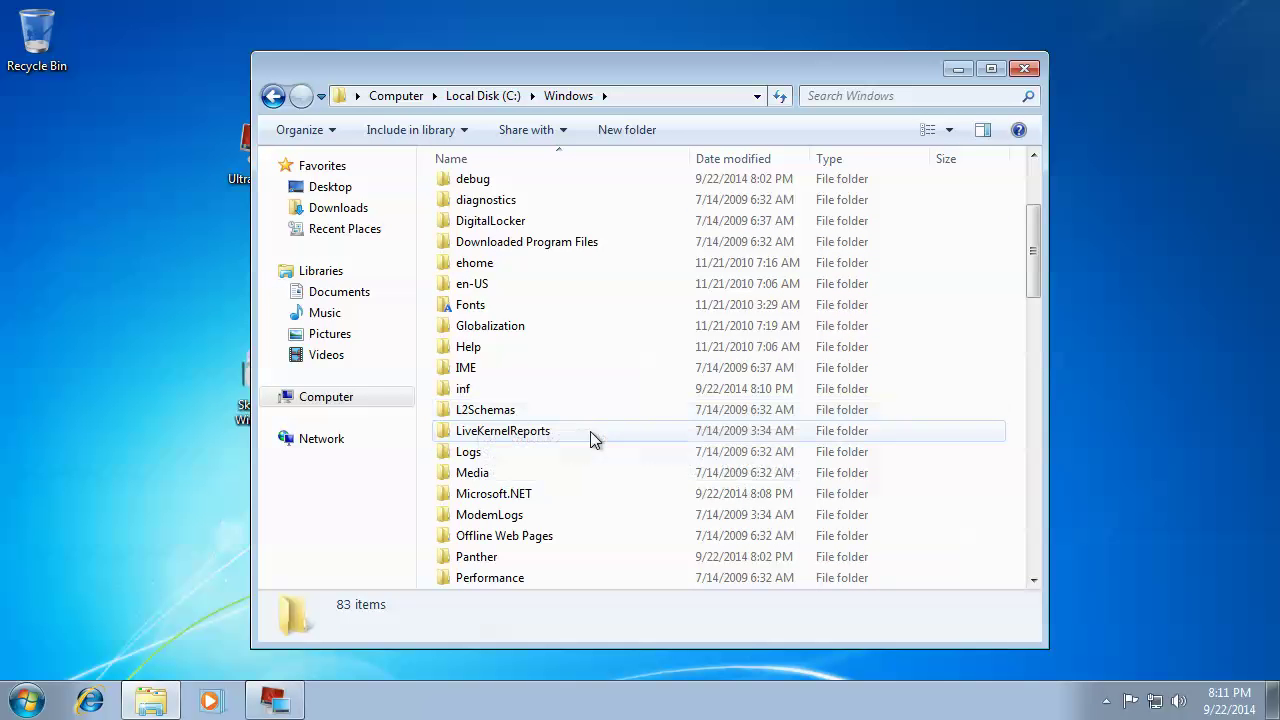
{"action": "mouse_move", "coordinate": [590, 431]}
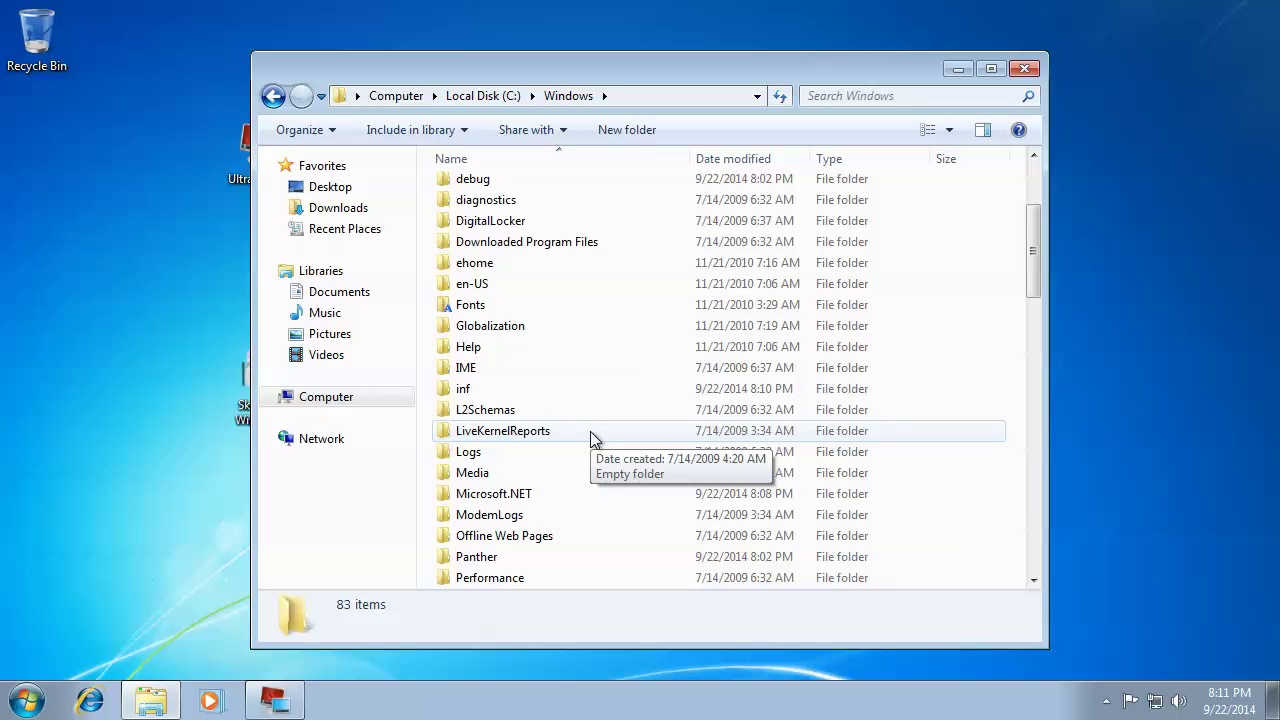
{"action": "scroll", "coordinate": [590, 431], "scroll_direction": "down", "scroll_amount": 1}
{"action": "scroll", "coordinate": [590, 431], "scroll_direction": "down", "scroll_amount": 5}
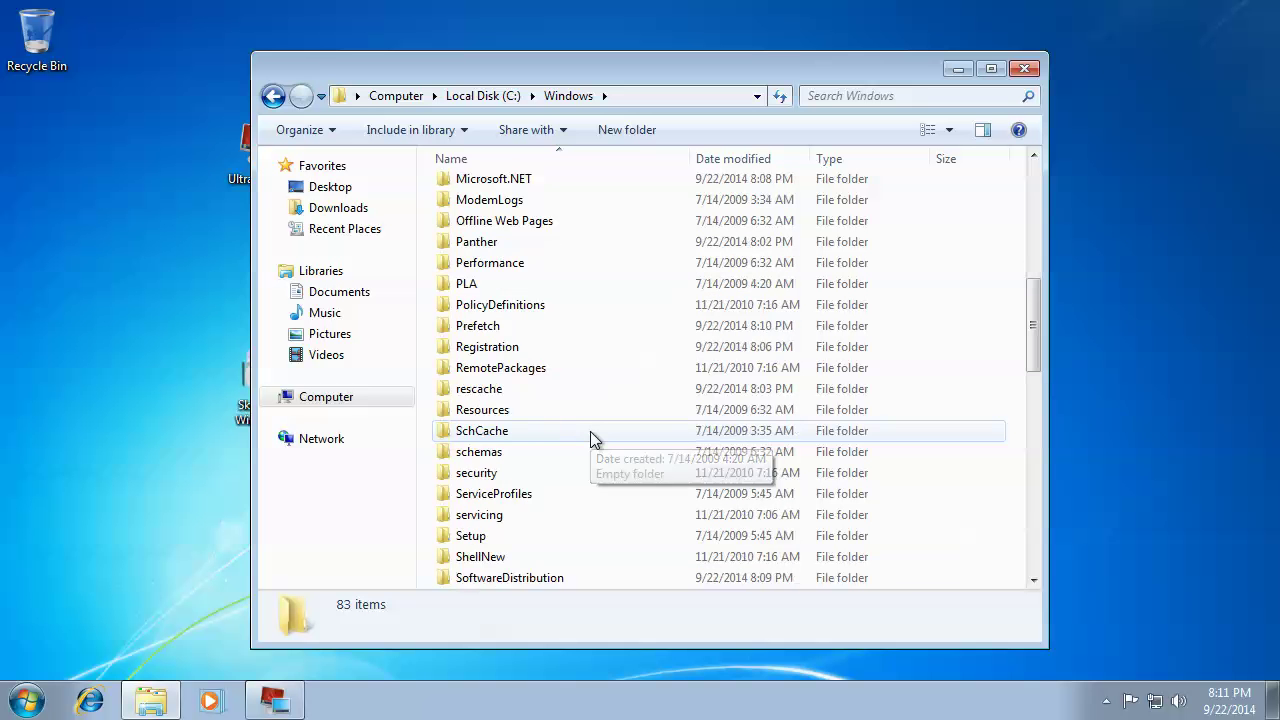
{"action": "scroll", "coordinate": [590, 431], "scroll_direction": "down", "scroll_amount": 7}
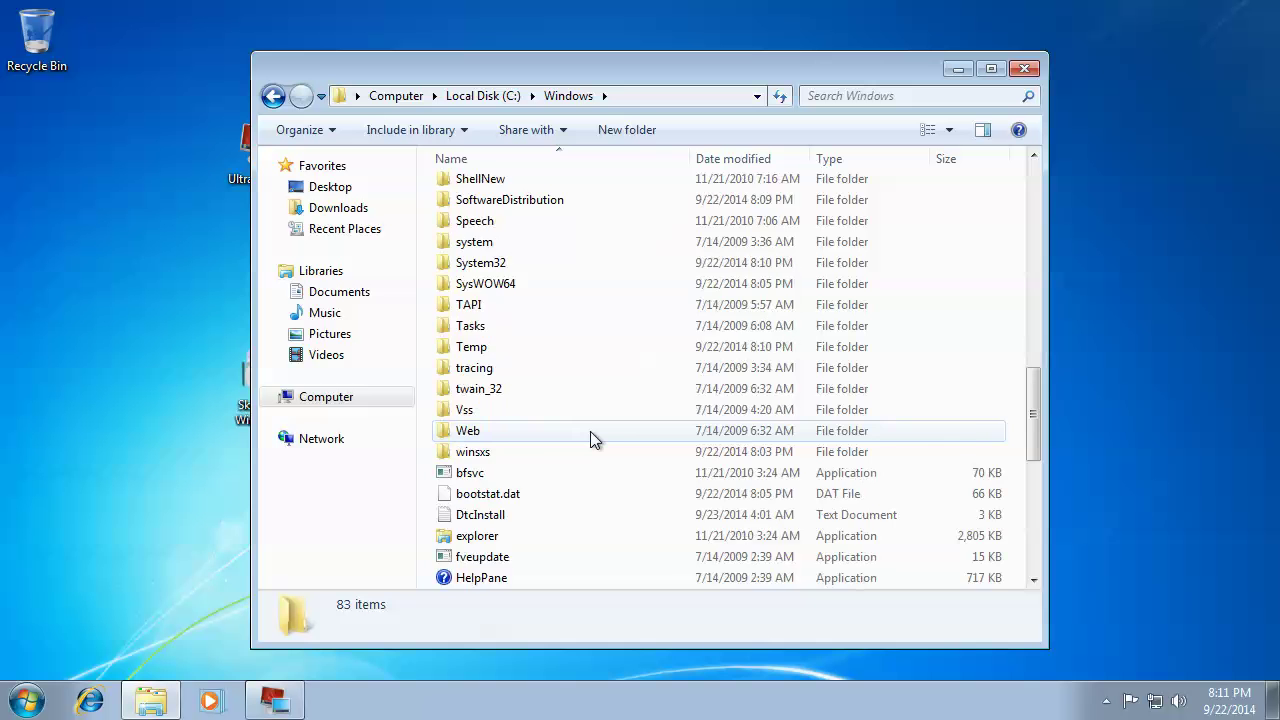
{"action": "scroll", "coordinate": [590, 431], "scroll_direction": "down", "scroll_amount": 4}
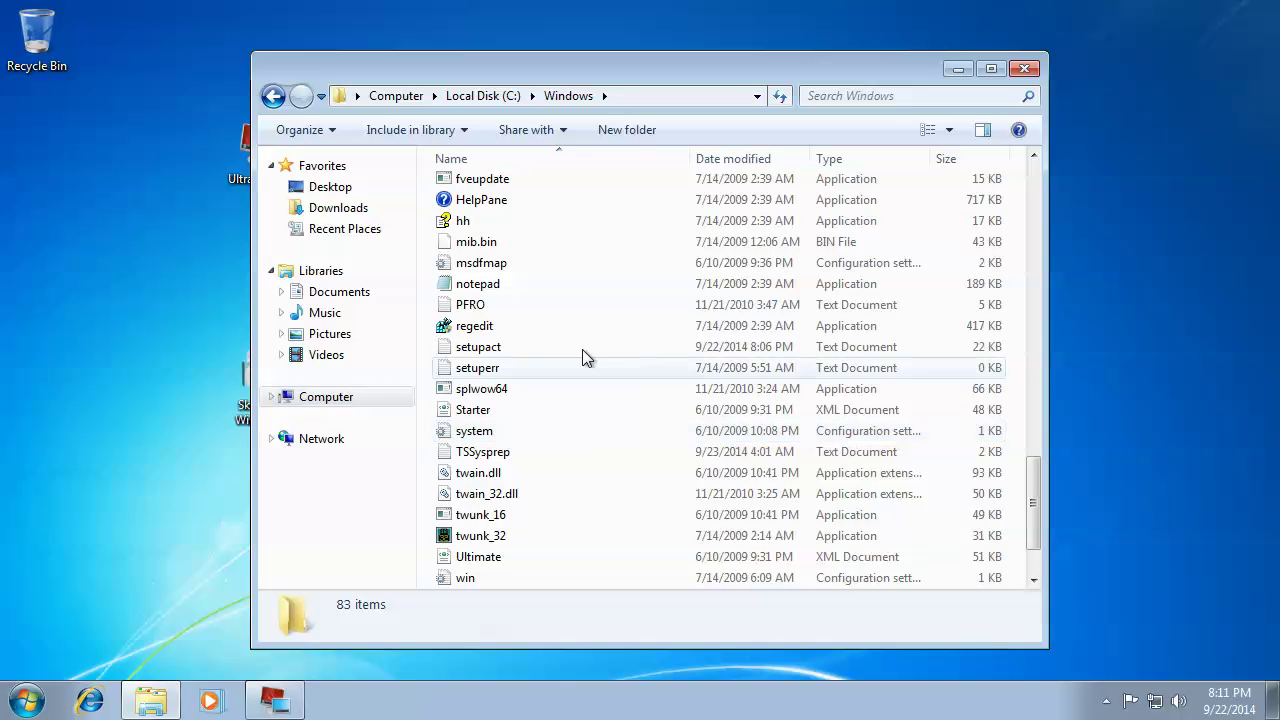
{"action": "left_click", "coordinate": [1024, 69]}
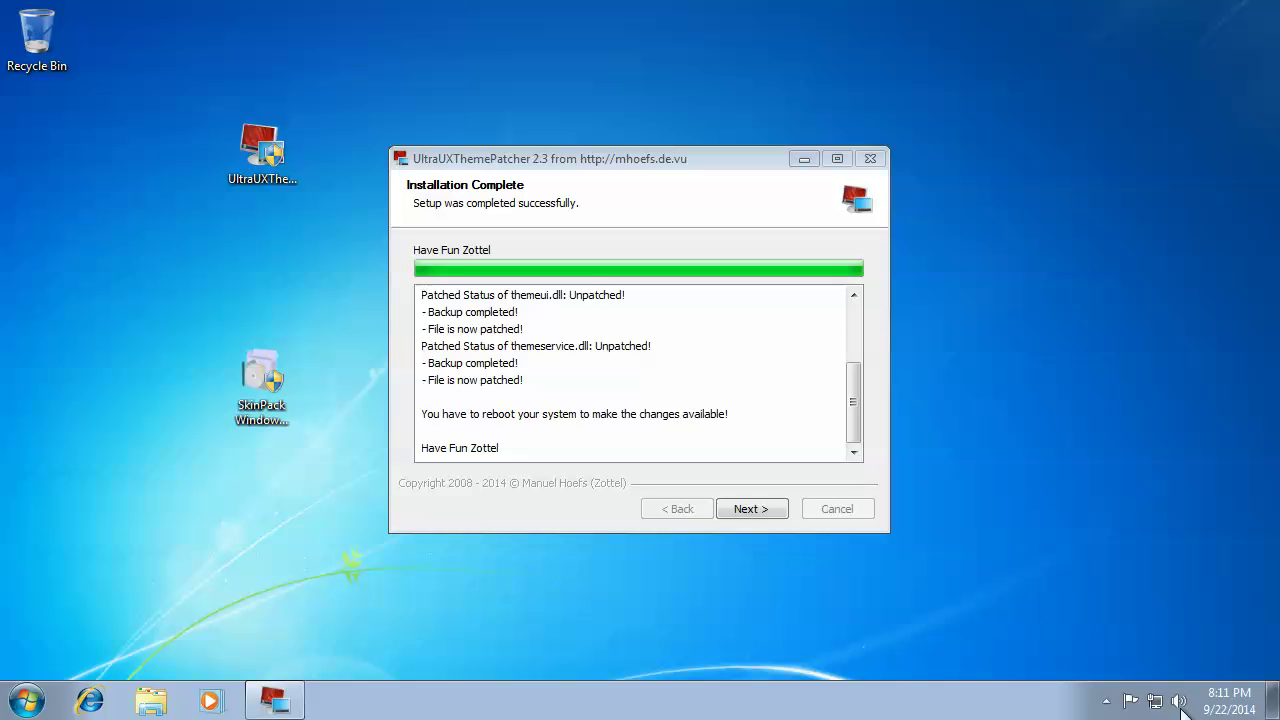
{"action": "left_click", "coordinate": [1106, 700]}
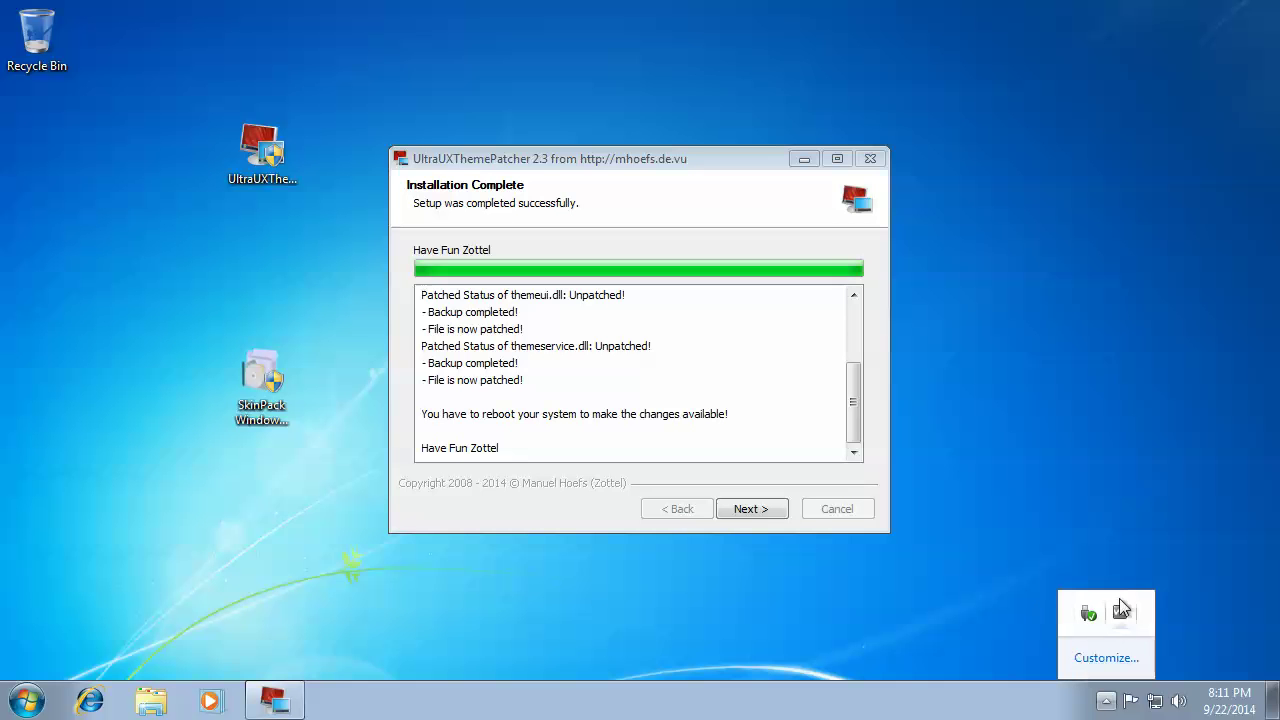
{"action": "left_click", "coordinate": [950, 573]}
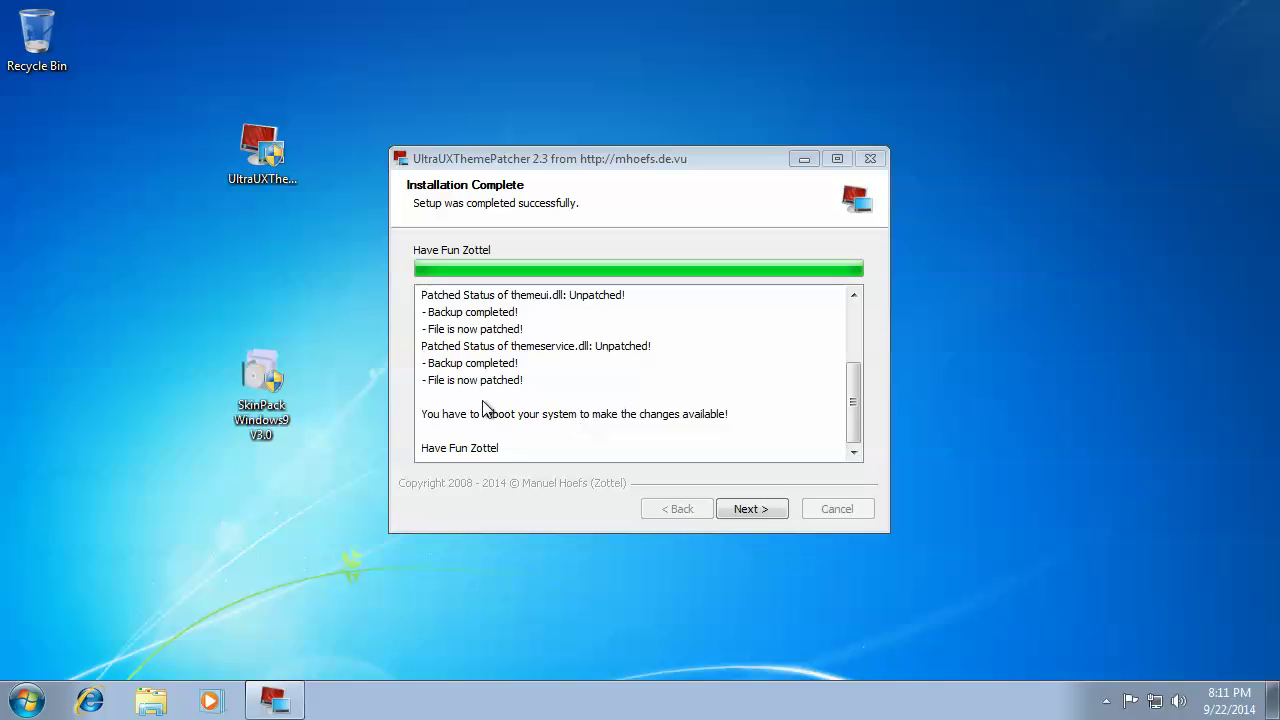
Finish the UltraUXThemePatcher setup with the option to reboot now
{"action": "left_click", "coordinate": [743, 506]}
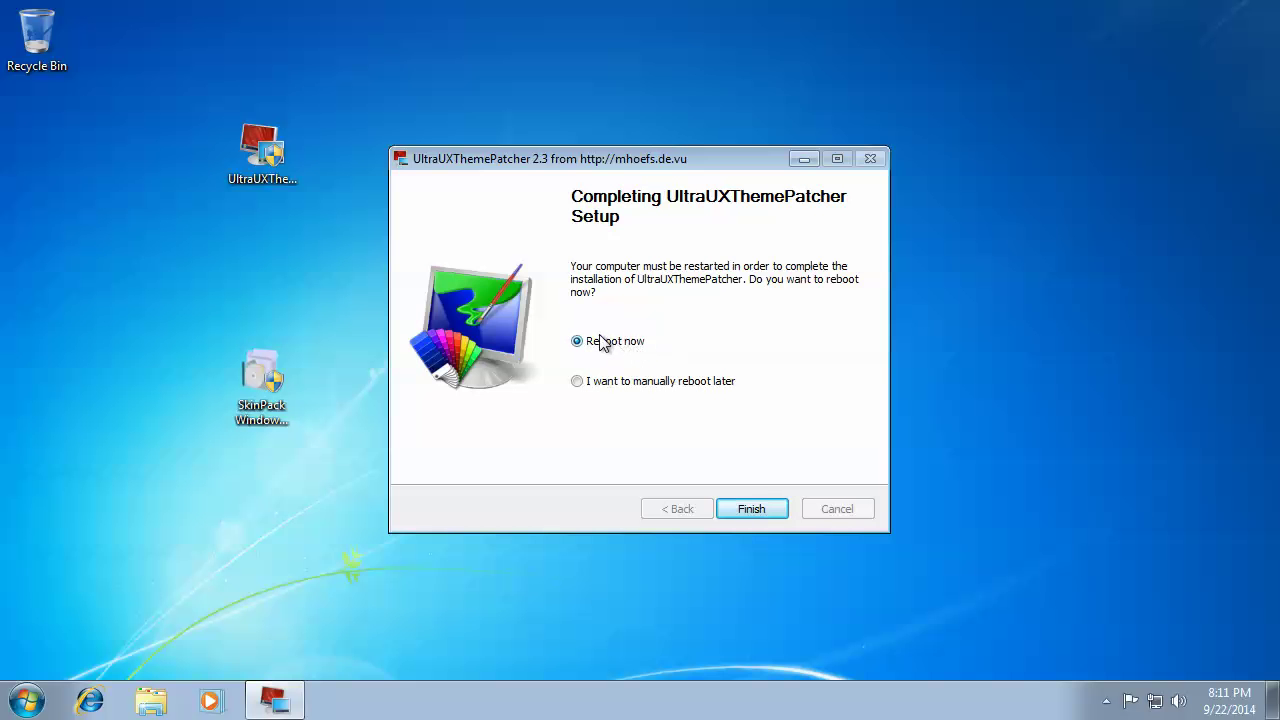
{"action": "left_click", "coordinate": [750, 506]}
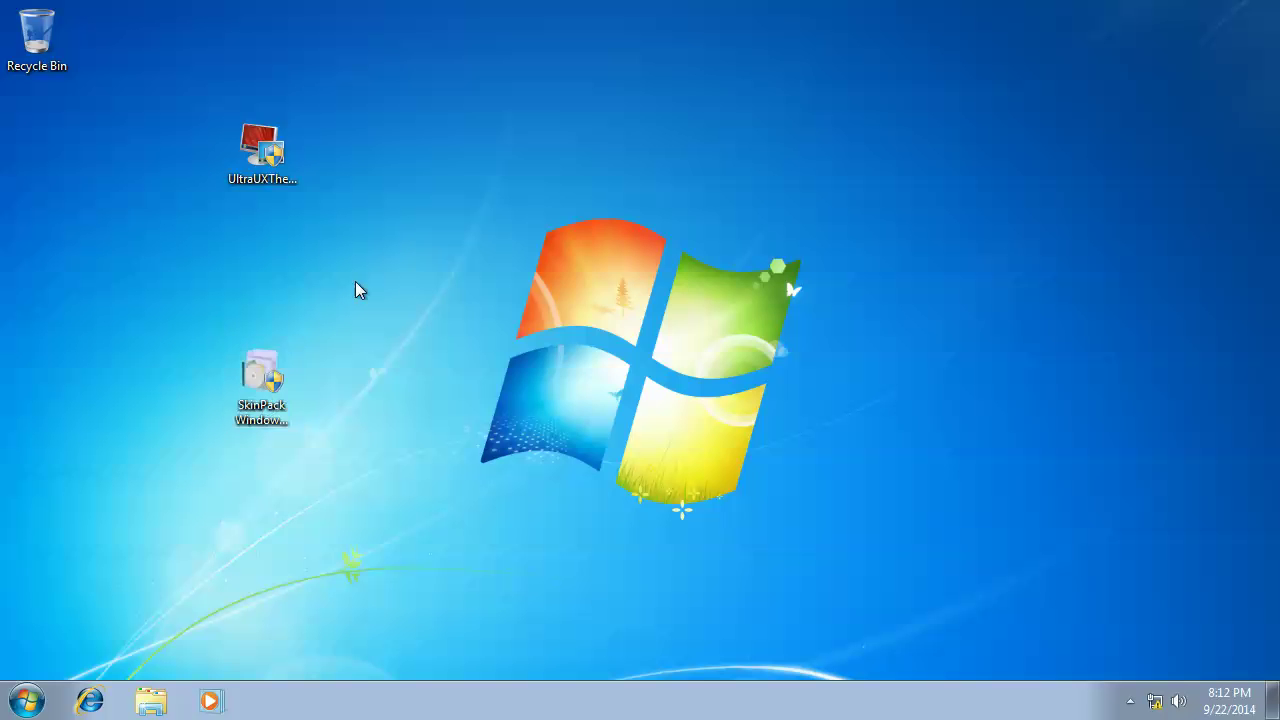
Run the SkinPack Windows9 V3.0 installer, allow it to make changes, and place its icon below the UltraUXThemePatcher icon
{"action": "left_click_drag", "start_coordinate": [234, 391], "coordinate": [460, 275]}
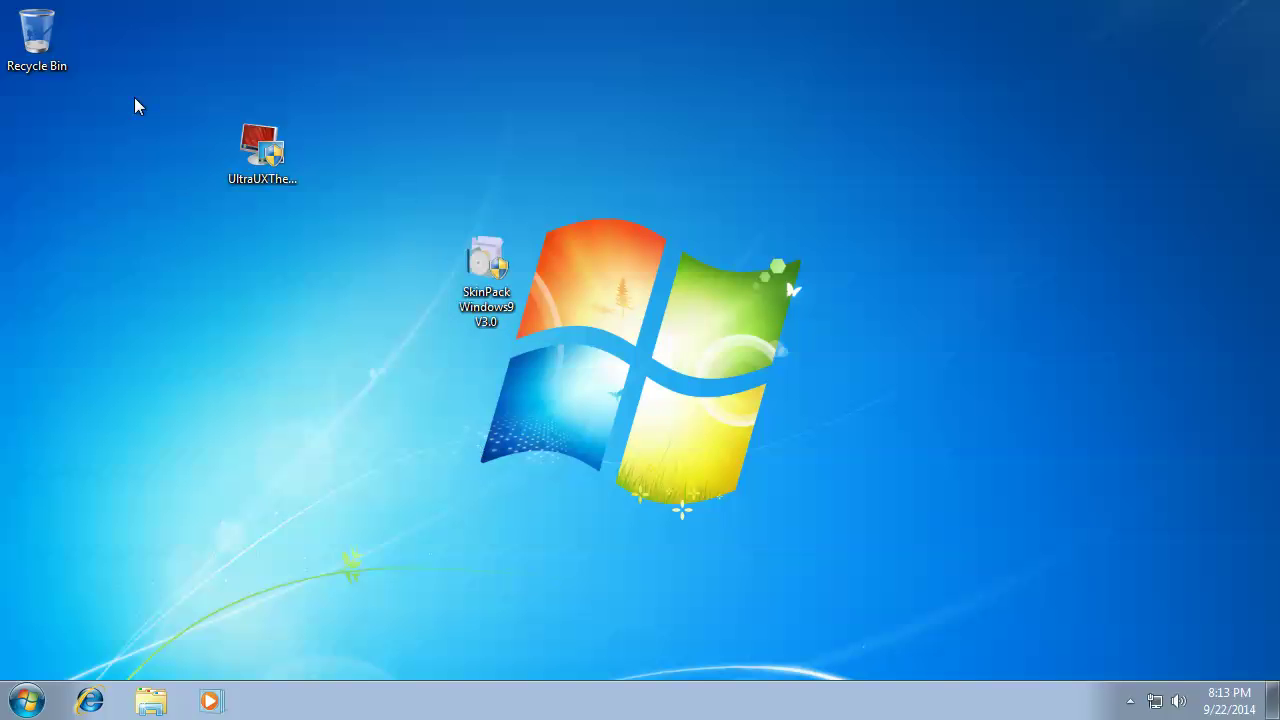
{"action": "double_click", "coordinate": [479, 289]}
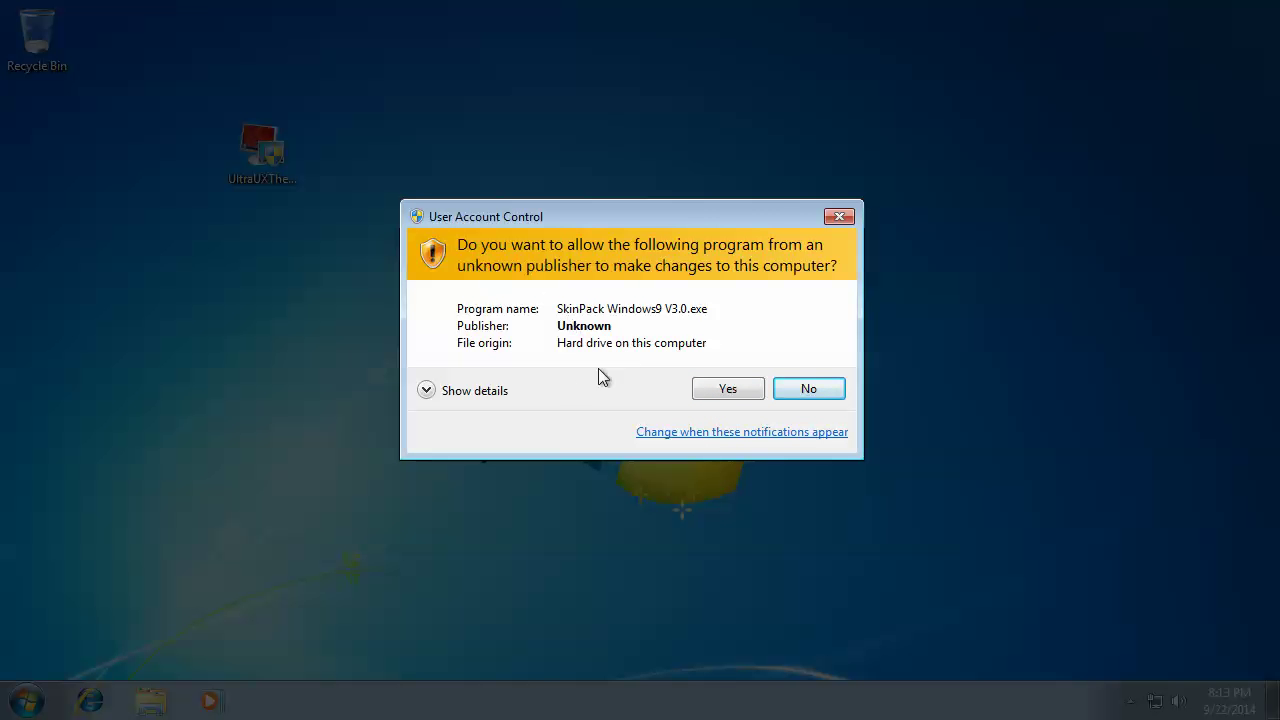
{"action": "left_click", "coordinate": [720, 390]}
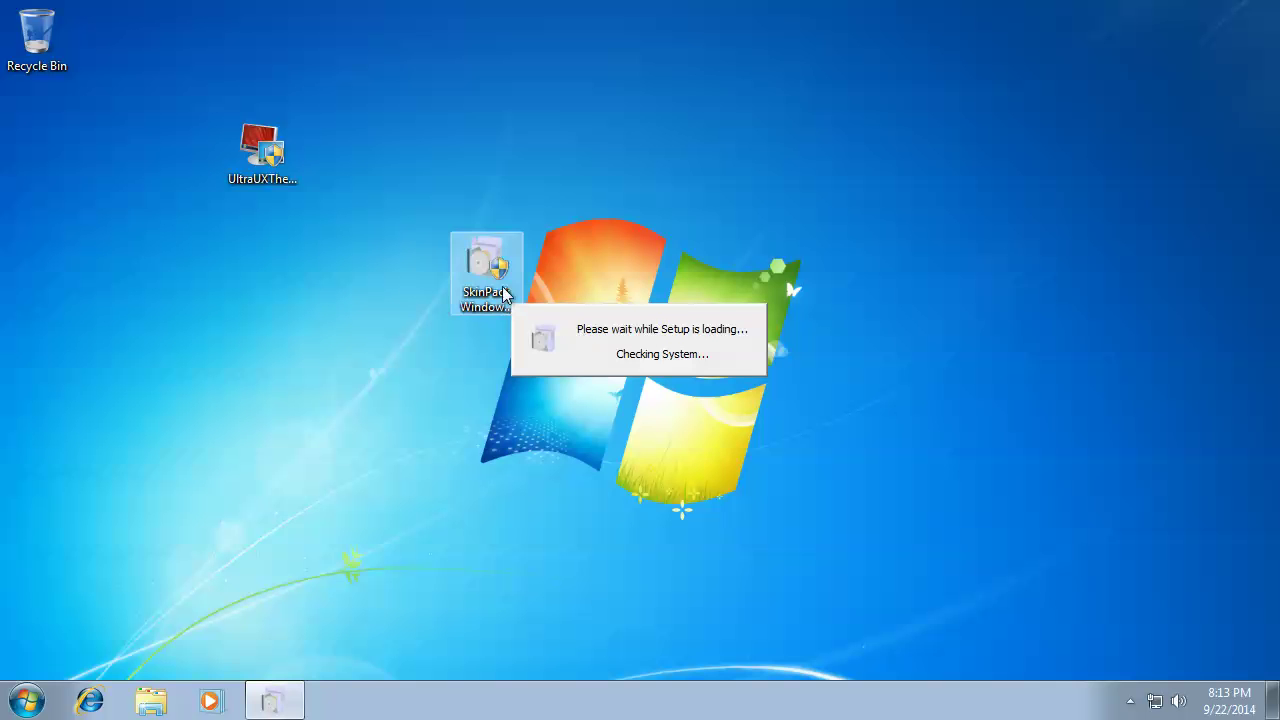
{"action": "left_click_drag", "start_coordinate": [489, 274], "coordinate": [266, 276]}
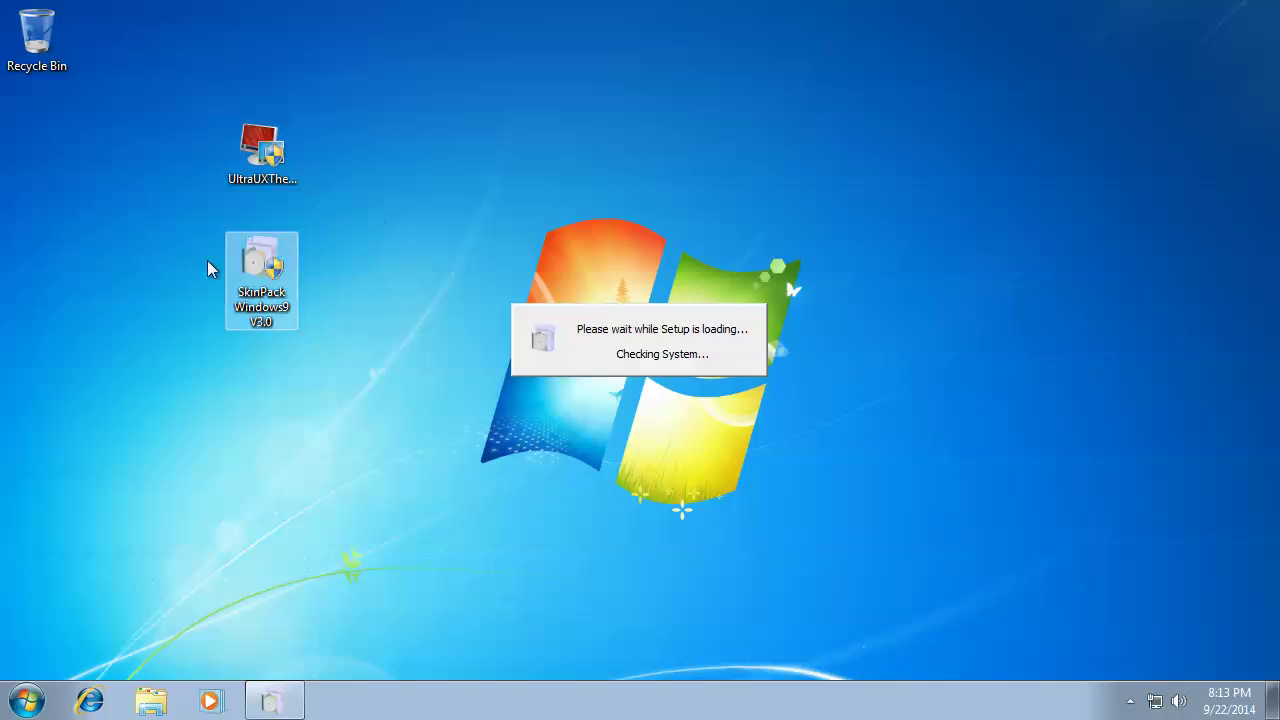
{"action": "left_click_drag", "start_coordinate": [160, 68], "coordinate": [370, 412]}
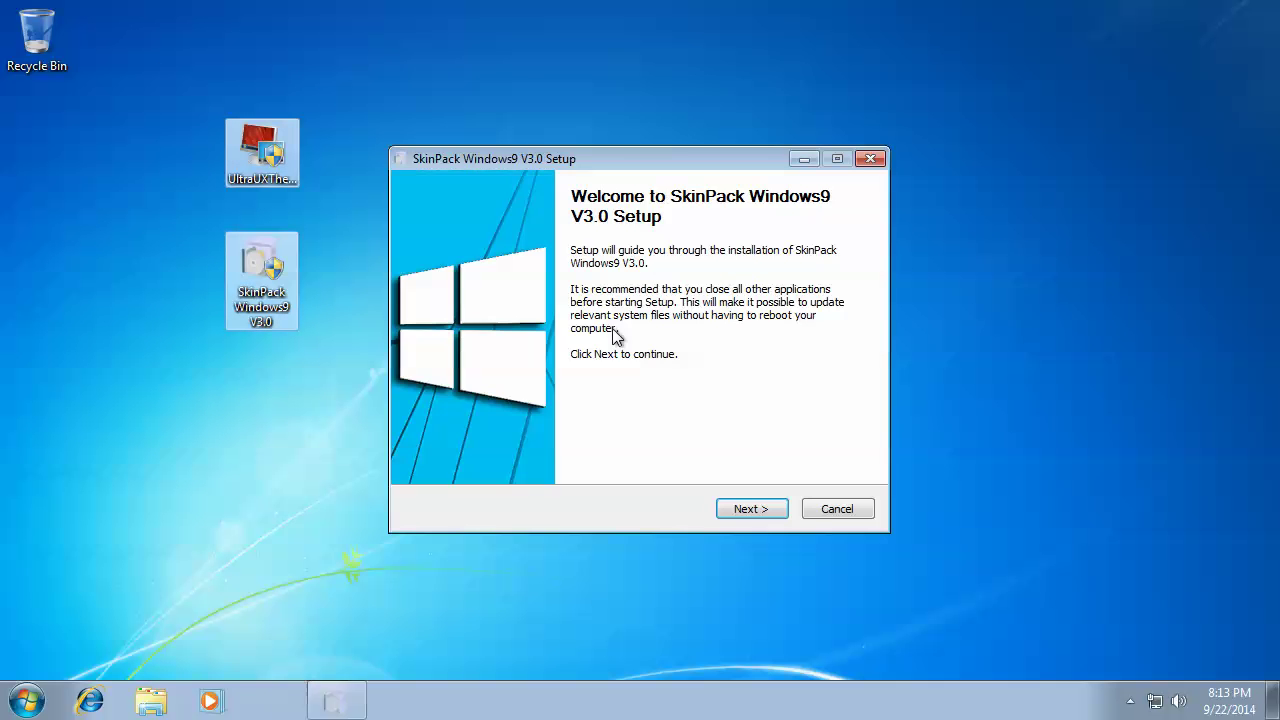
Accept the SkinPack Windows9 V3.0 license terms and install it with all components, from Restore Point to ImmersiveExplorer
{"action": "left_click", "coordinate": [748, 511]}
{"action": "left_click", "coordinate": [536, 461]}
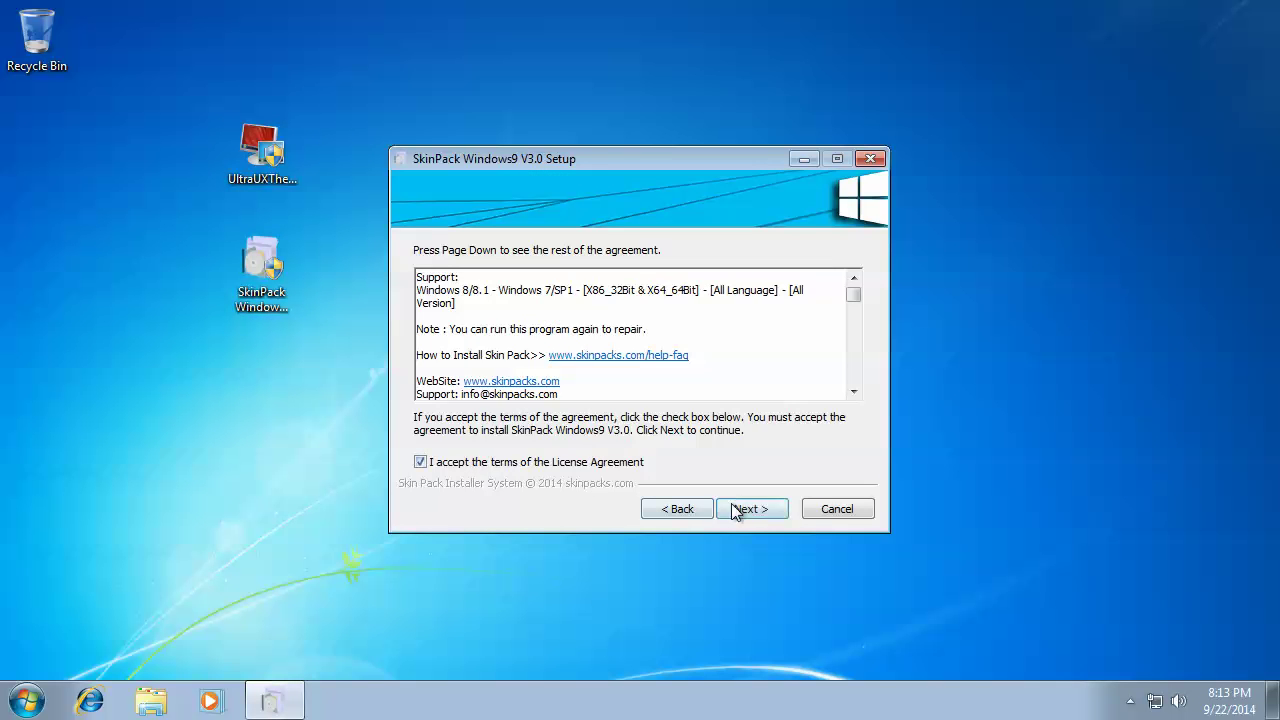
{"action": "left_click", "coordinate": [740, 509]}
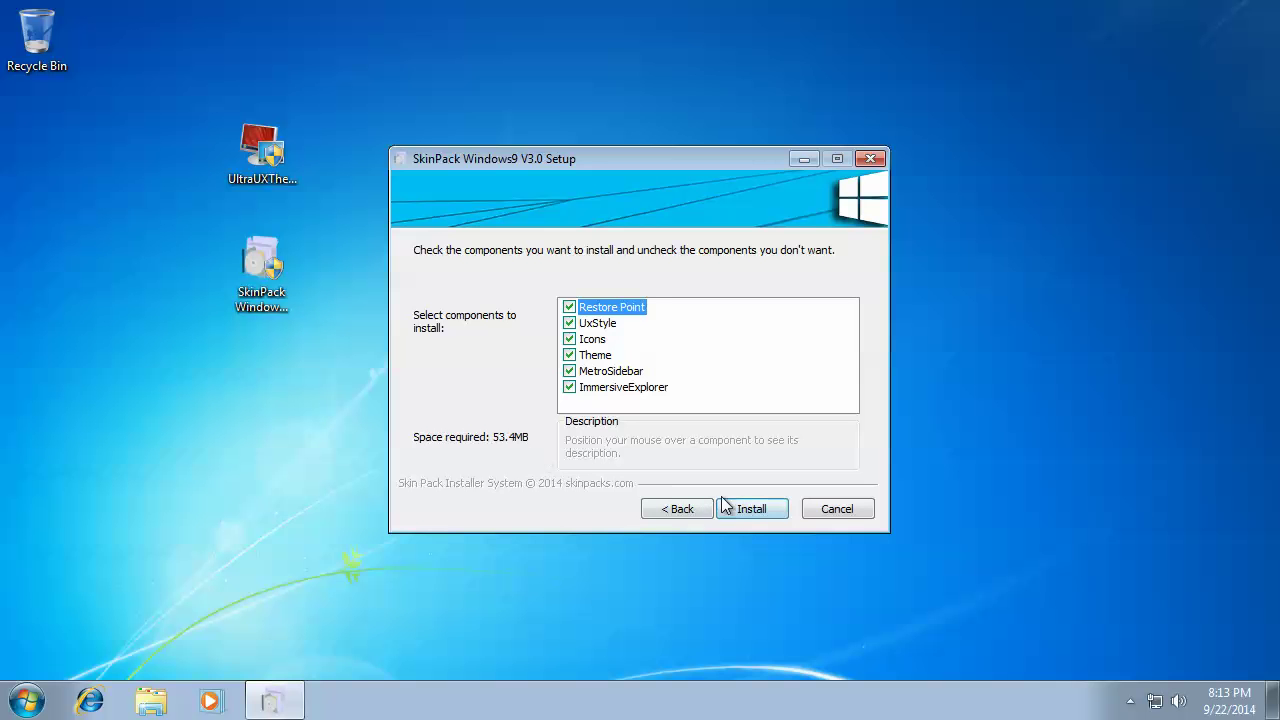
{"action": "left_click", "coordinate": [768, 509]}
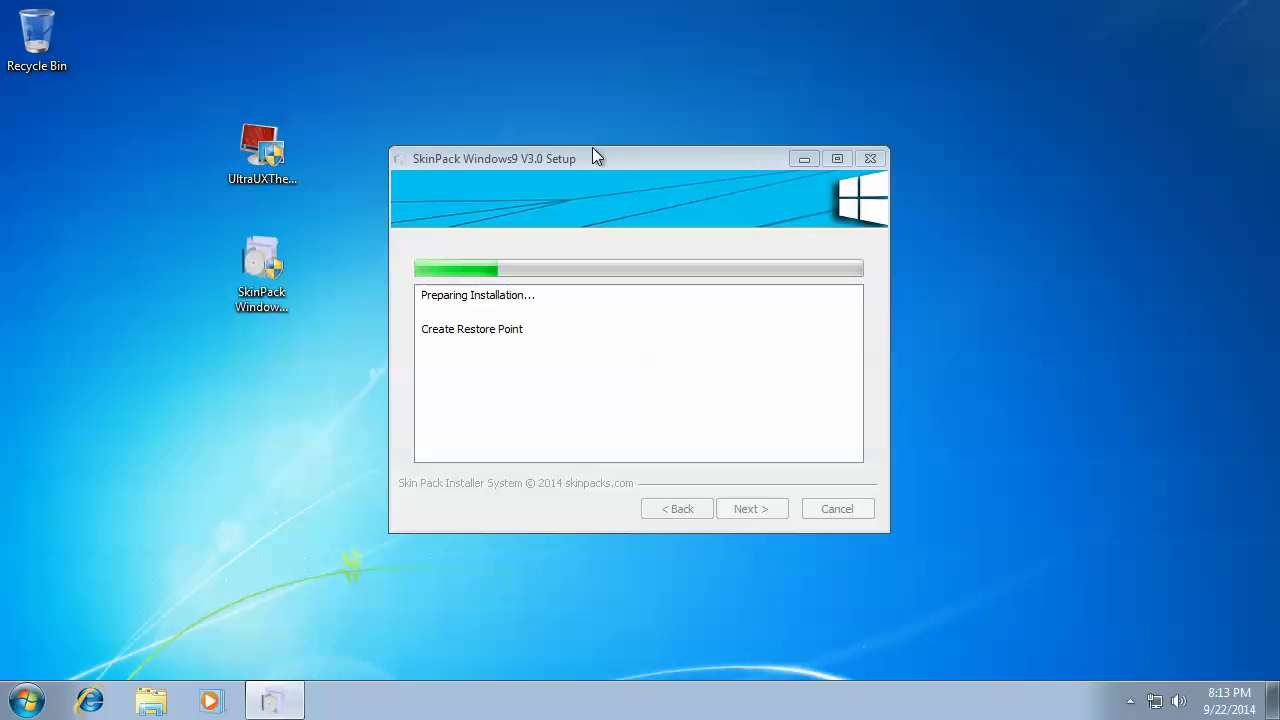
Close the Libraries and Personalization windows opened during the installation and finish the SkinPack Windows9 V3.0 setup
{"action": "mouse_move", "coordinate": [599, 161]}
{"action": "left_mouse_down"}
{"action": "mouse_move", "coordinate": [595, 129]}
{"action": "mouse_move", "coordinate": [545, 113]}
{"action": "mouse_move", "coordinate": [619, 84]}
{"action": "mouse_move", "coordinate": [640, 147]}
{"action": "mouse_move", "coordinate": [605, 181]}
{"action": "left_mouse_up"}
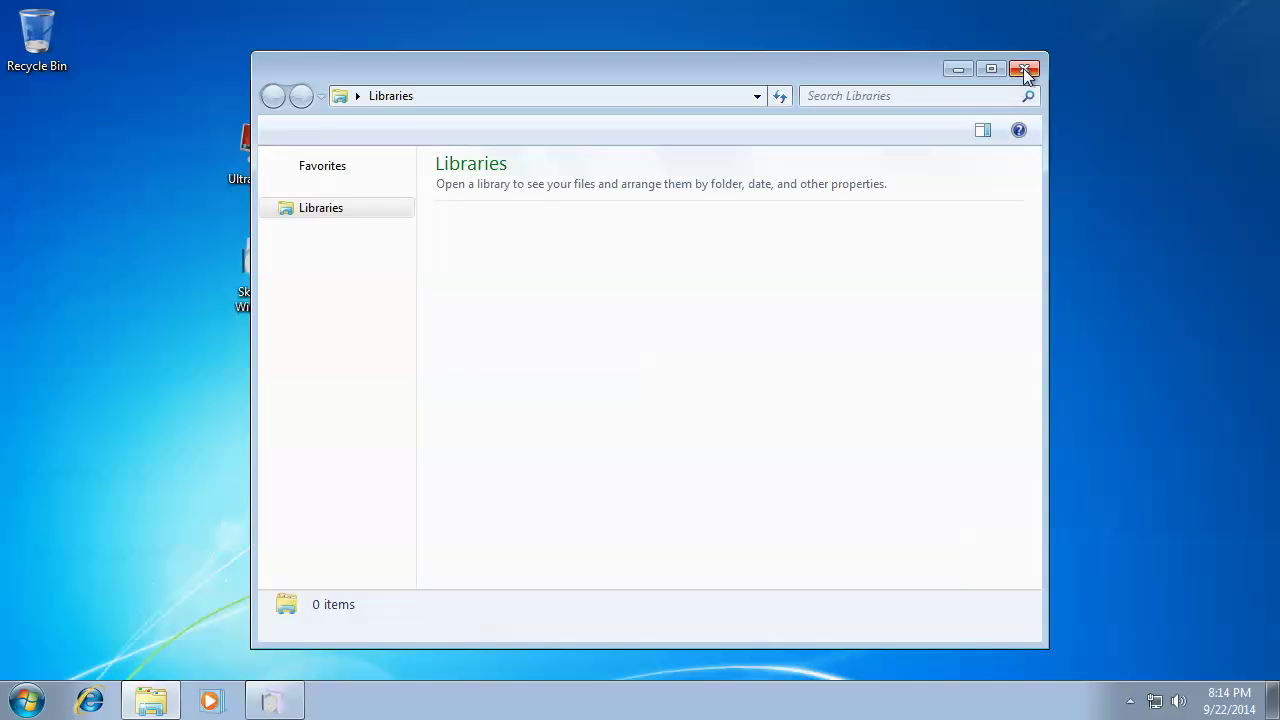
{"action": "left_click", "coordinate": [1023, 68]}
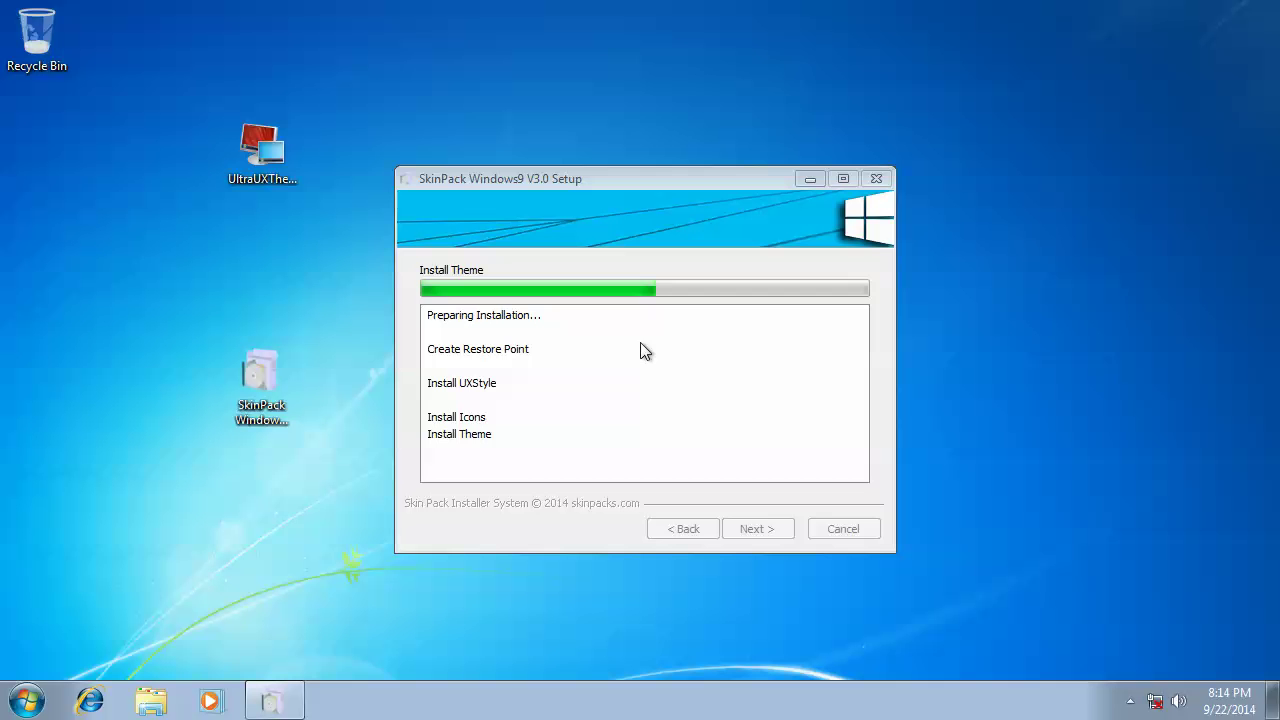
{"action": "left_click_drag", "start_coordinate": [190, 91], "coordinate": [337, 224]}
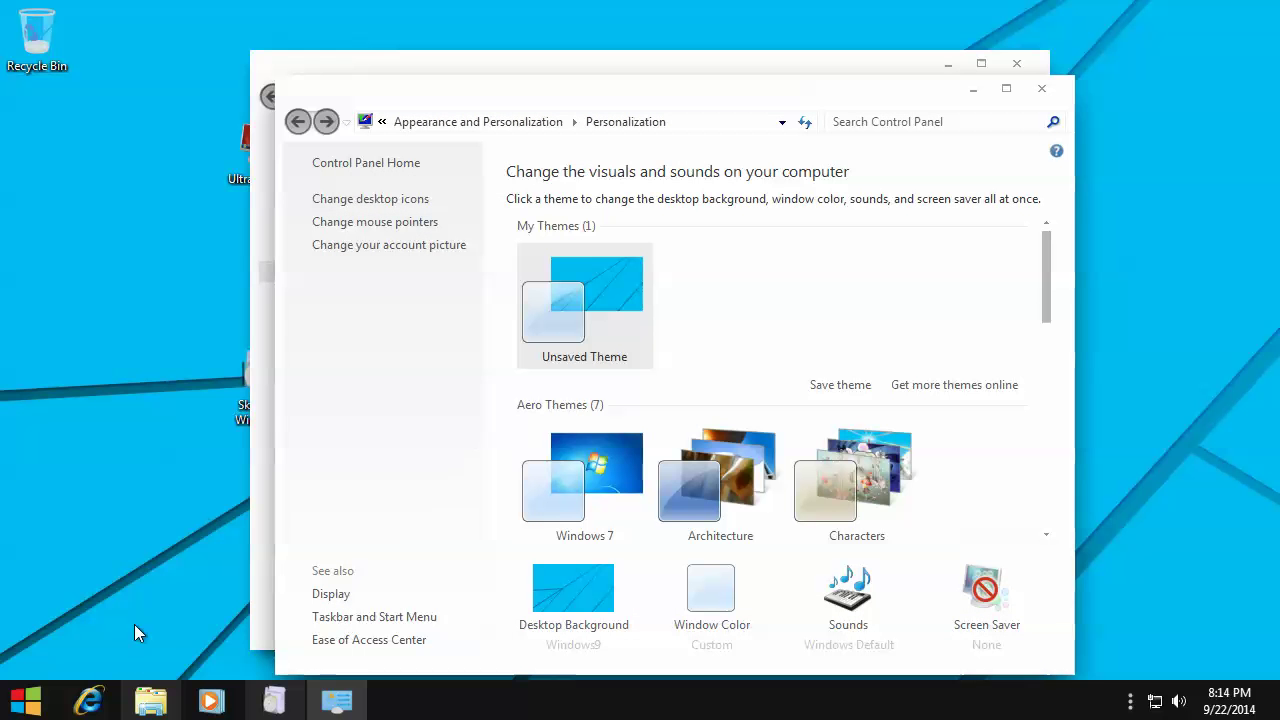
{"action": "left_click", "coordinate": [1041, 88]}
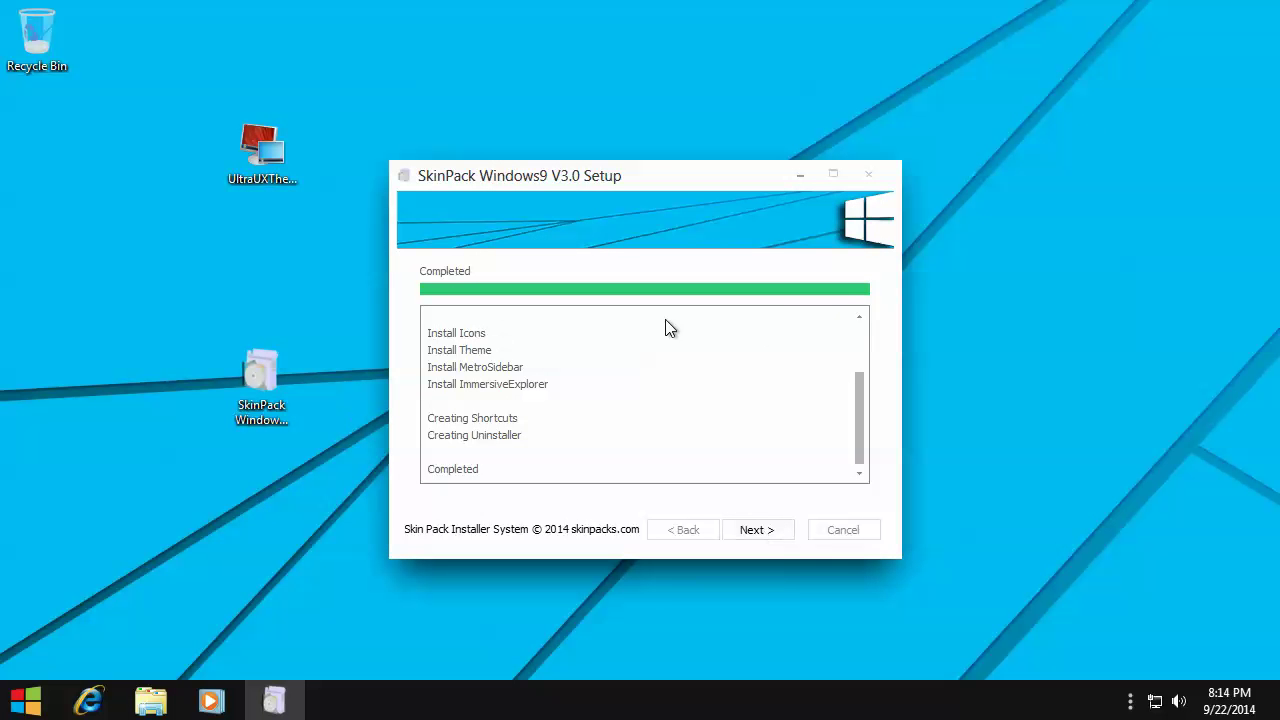
{"action": "left_click", "coordinate": [763, 540]}
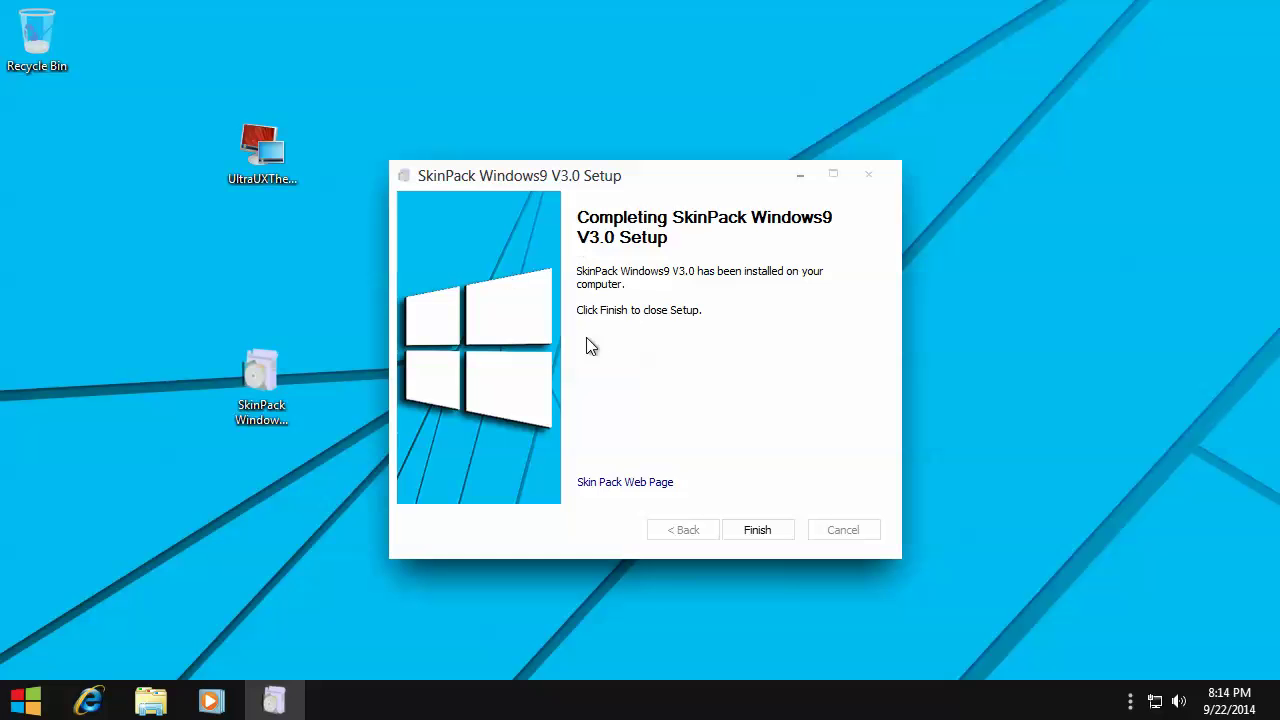
{"action": "left_click", "coordinate": [759, 524]}
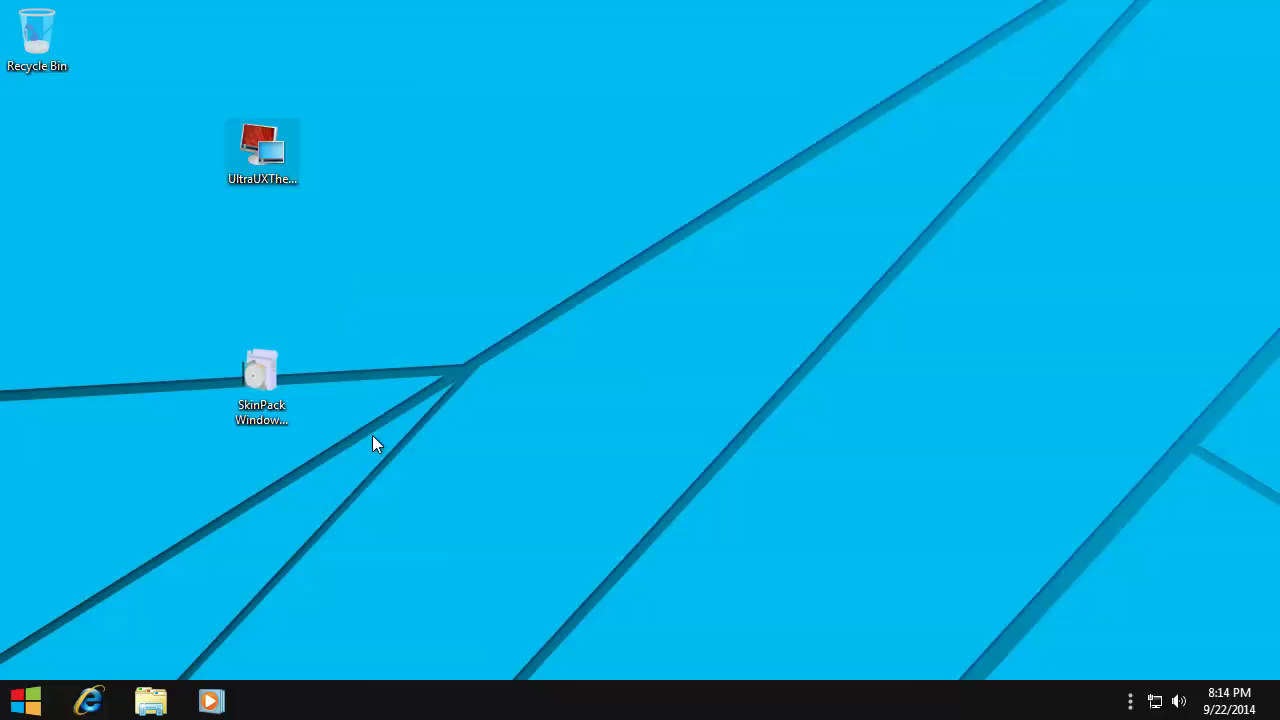
Move the UltraUXThemePatcher and SkinPack Windows9 installers from the desktop to the Recycle Bin
{"action": "left_click_drag", "start_coordinate": [397, 466], "coordinate": [152, 80]}
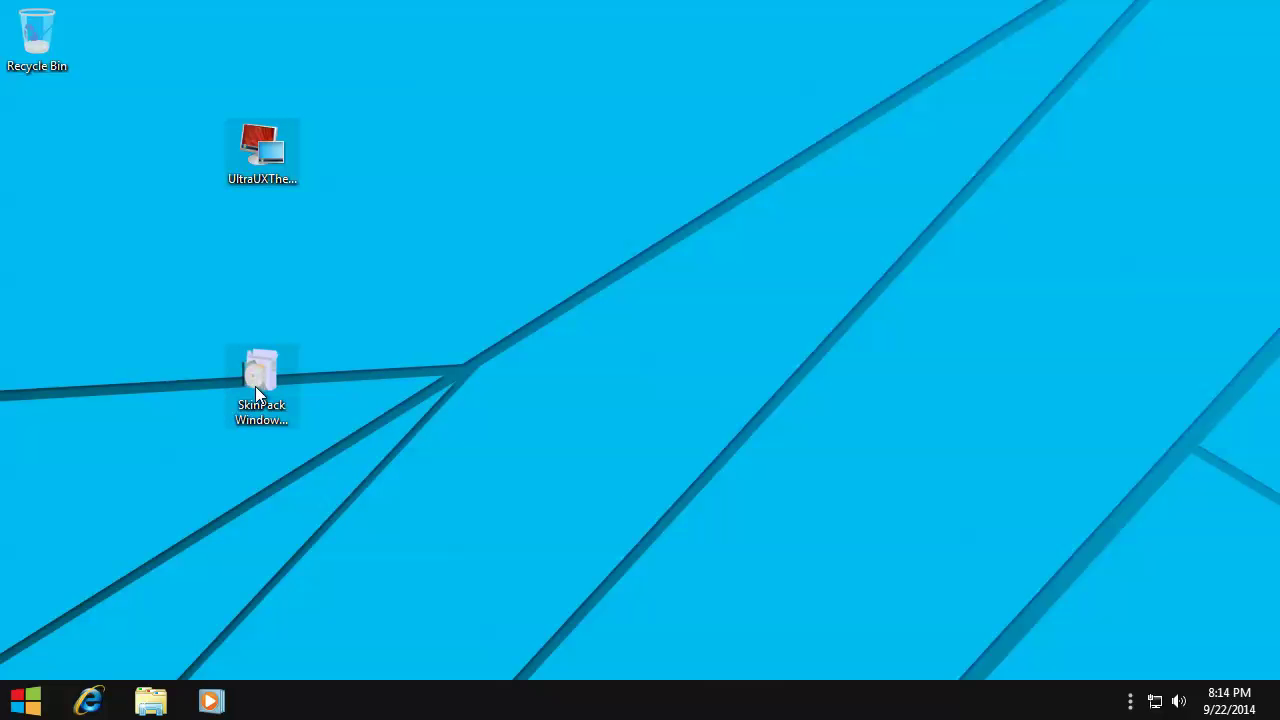
{"action": "key", "text": "Delete"}
{"action": "key", "text": "Return"}
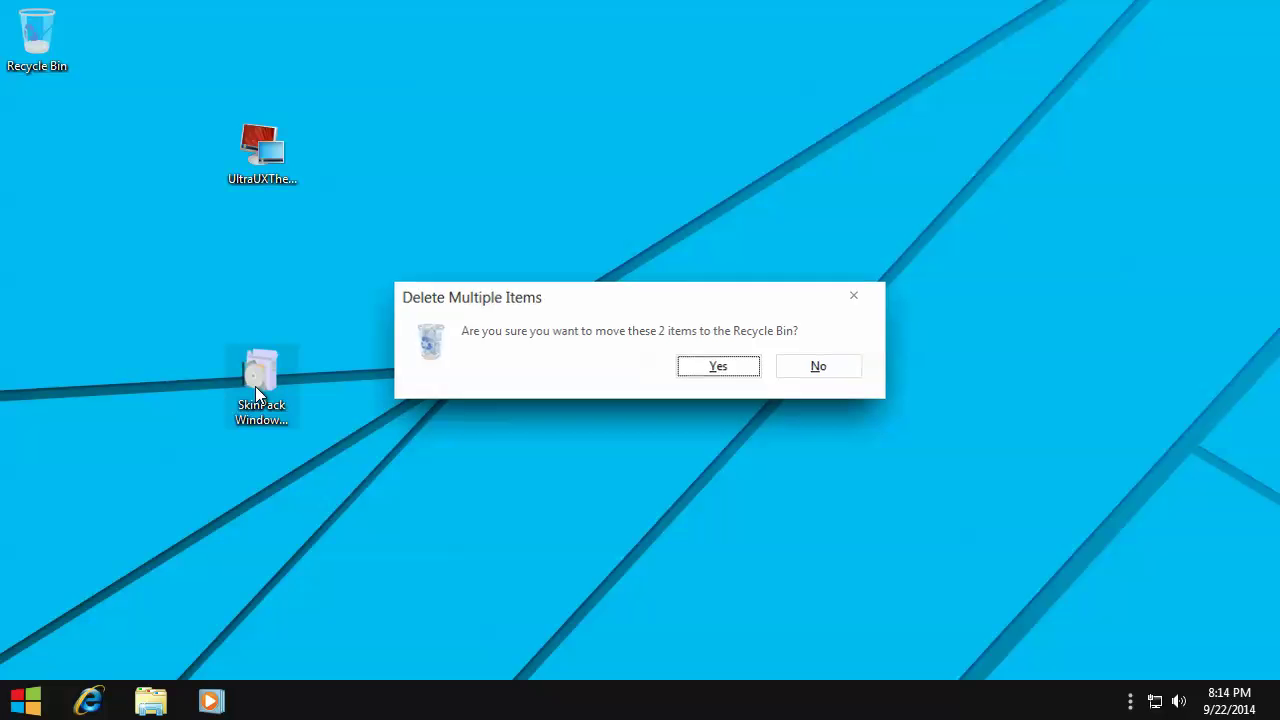
Open the Computer window to examine its new skin, shrink its height slightly, and close it
{"action": "left_click", "coordinate": [28, 700]}
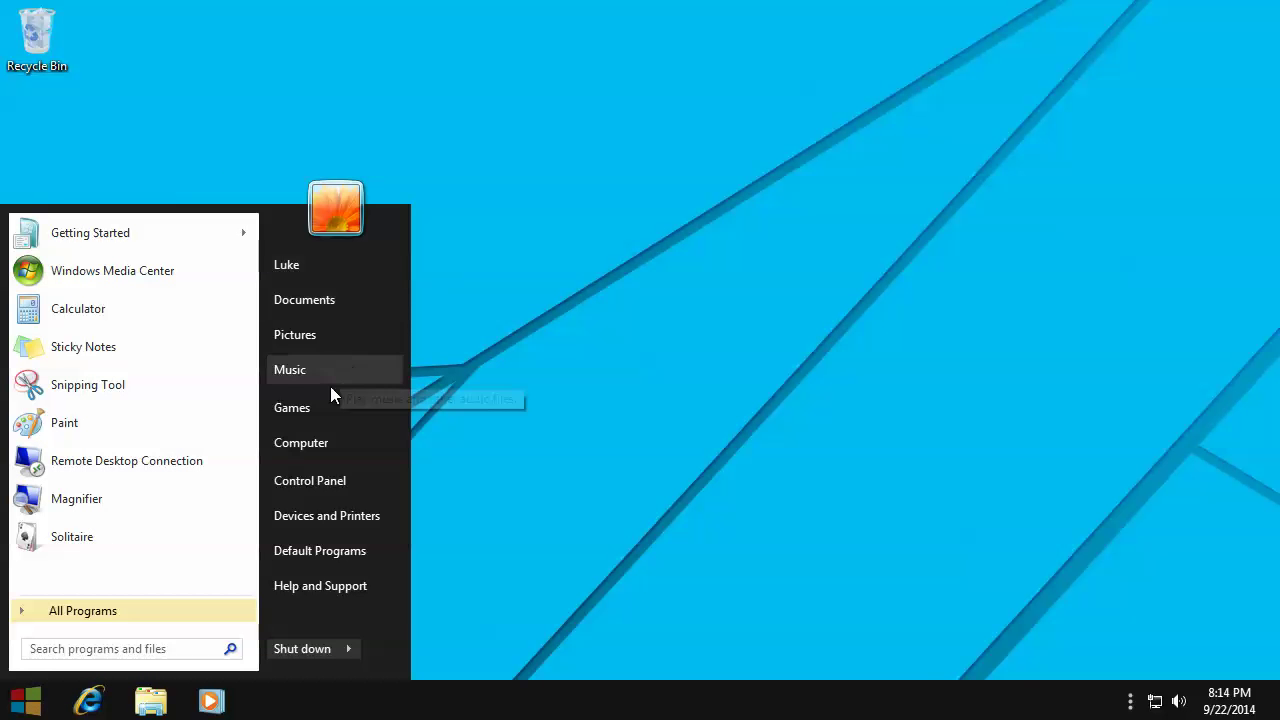
{"action": "left_click", "coordinate": [318, 443]}
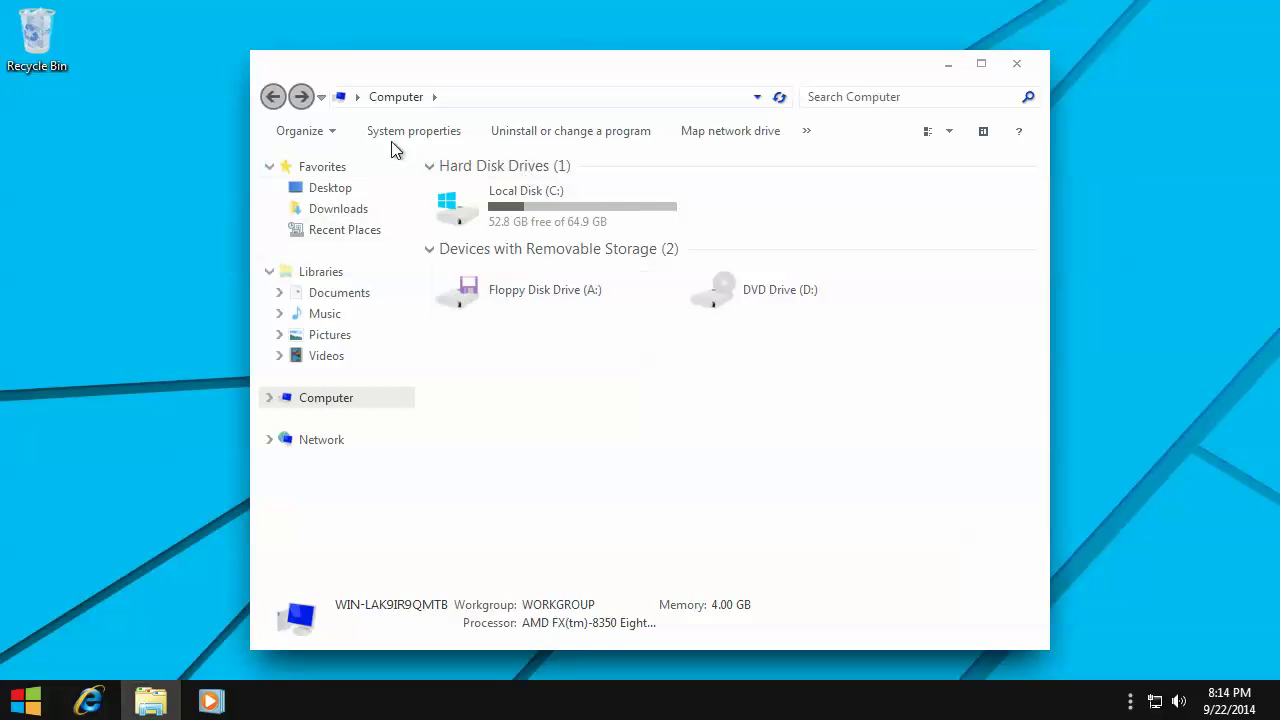
{"action": "left_click_drag", "start_coordinate": [349, 51], "coordinate": [351, 63]}
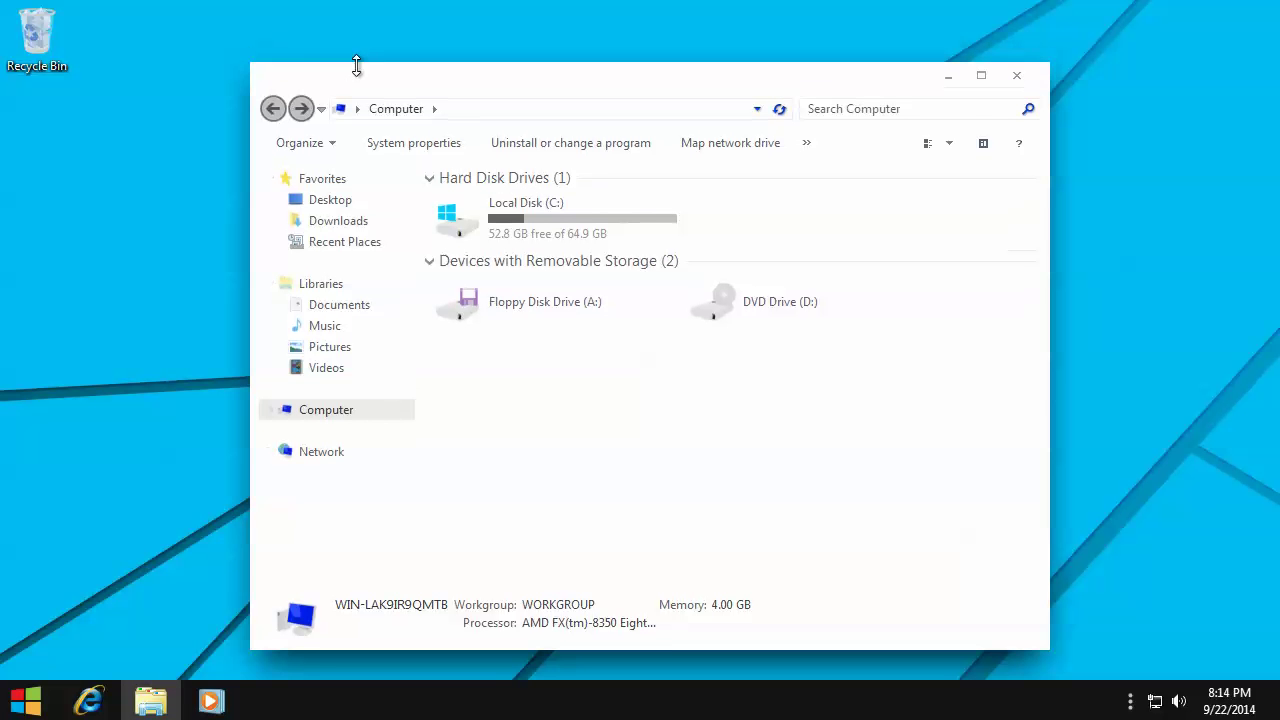
{"action": "left_click", "coordinate": [1016, 76]}
Open the Screen Resolution settings from the desktop to view their new appearance, and close them
{"action": "right_click", "coordinate": [857, 123]}
{"action": "left_click", "coordinate": [925, 316]}
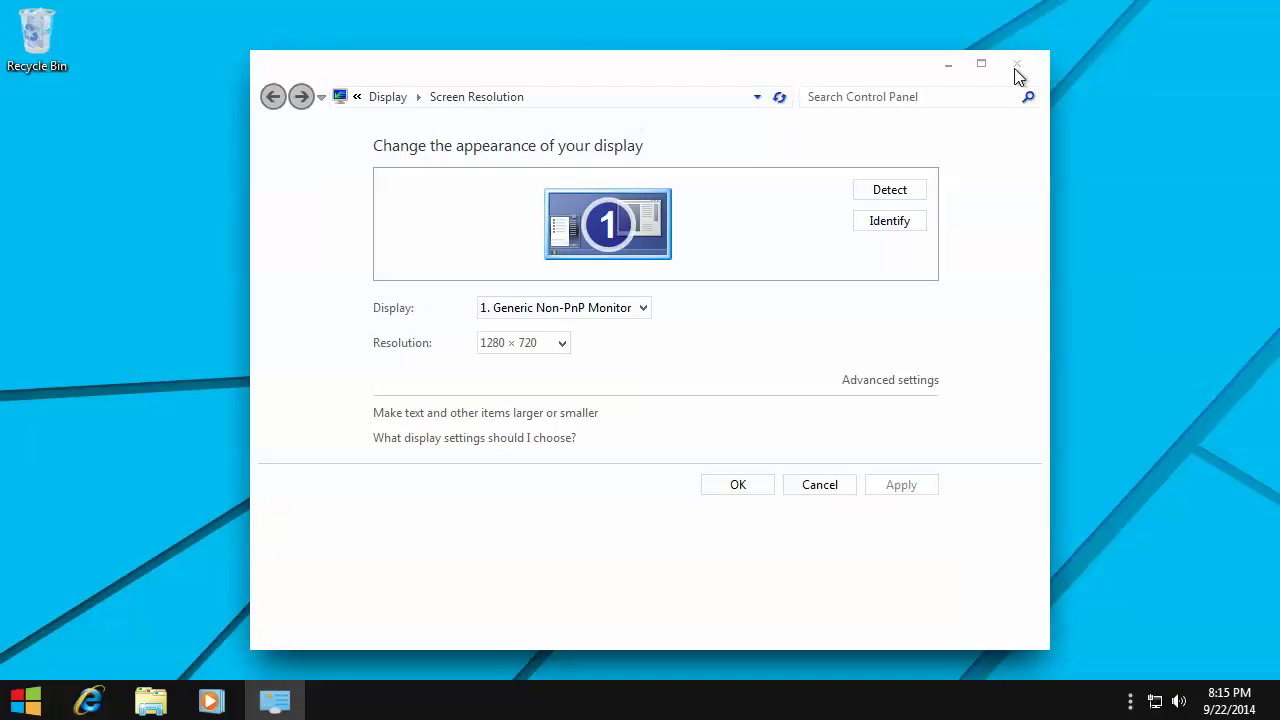
{"action": "left_click", "coordinate": [1016, 66]}
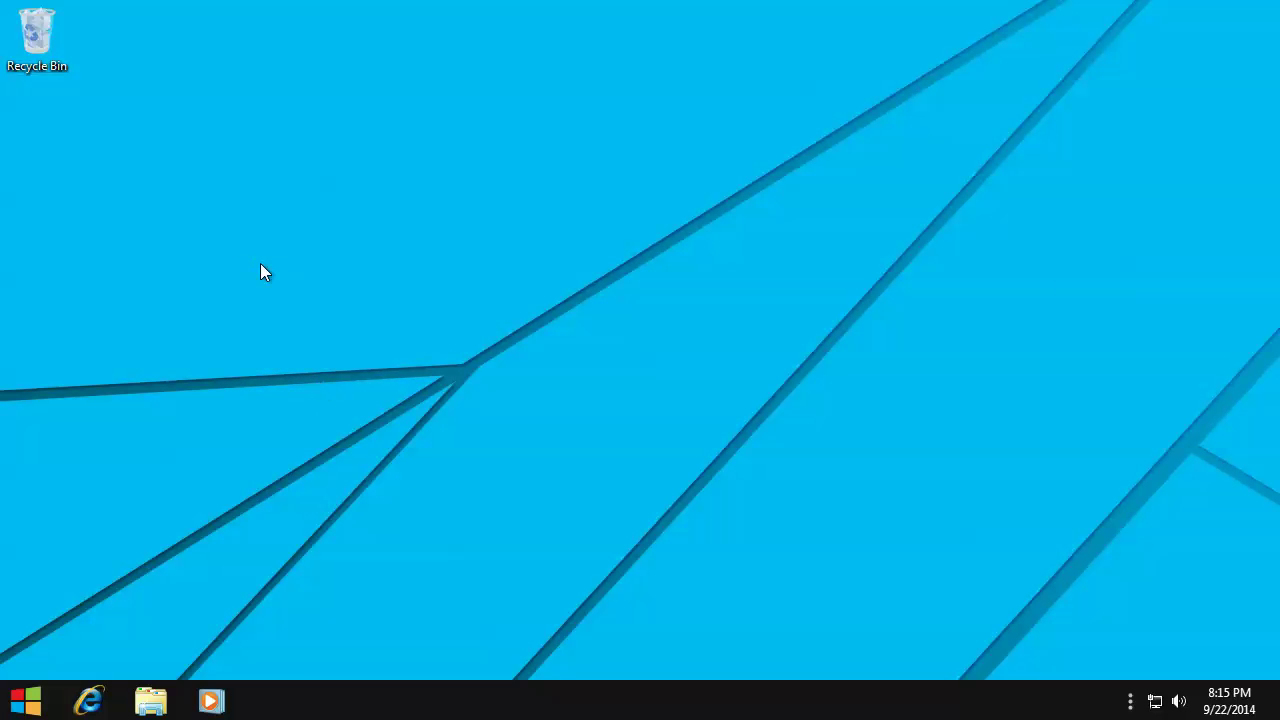
{"action": "left_click_drag", "start_coordinate": [260, 264], "coordinate": [1209, 612]}
{"action": "left_click", "coordinate": [30, 694]}
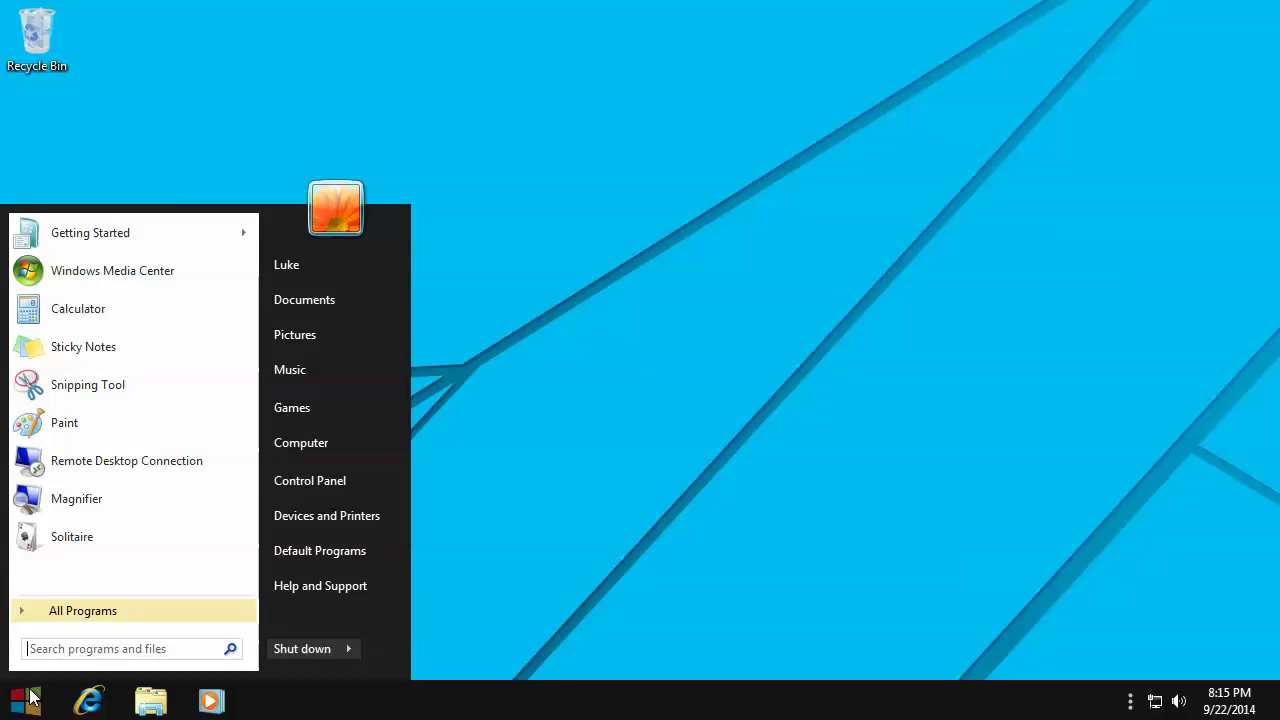
{"action": "left_click", "coordinate": [740, 292]}
{"action": "left_click_drag", "start_coordinate": [243, 71], "coordinate": [1153, 580]}
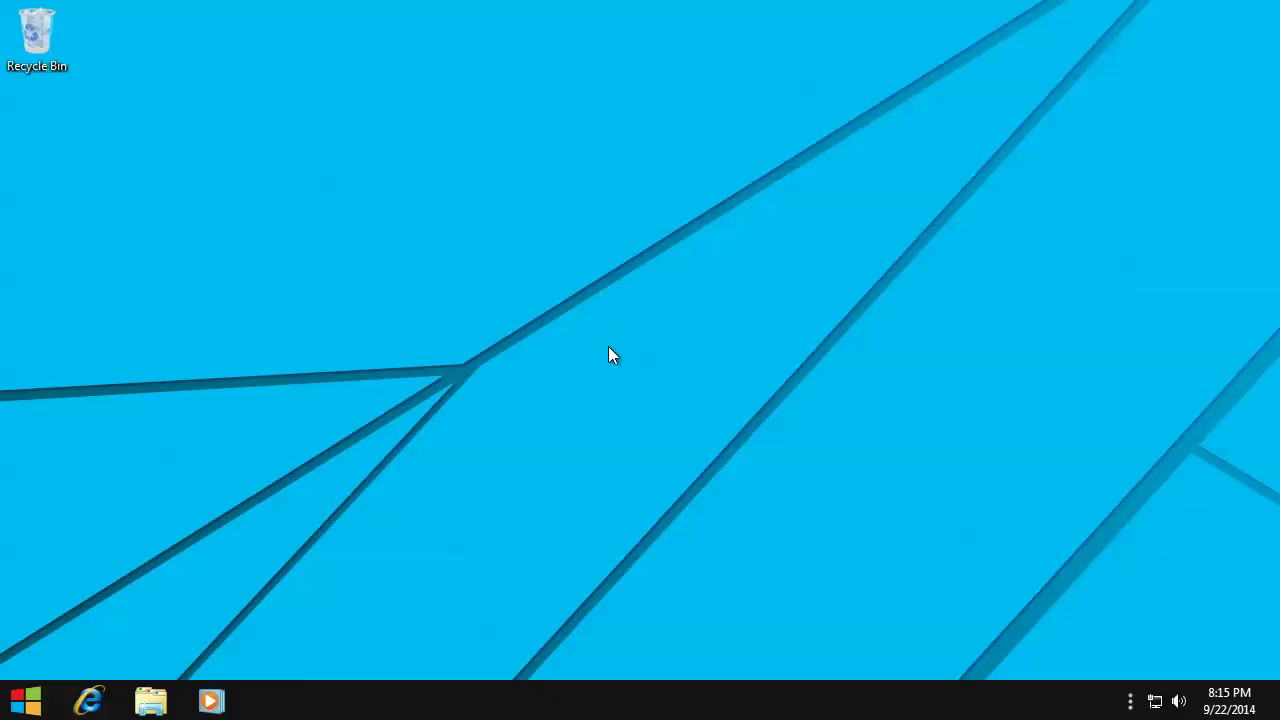
{"action": "left_click_drag", "start_coordinate": [154, 114], "coordinate": [464, 365]}
{"action": "left_click", "coordinate": [26, 701]}
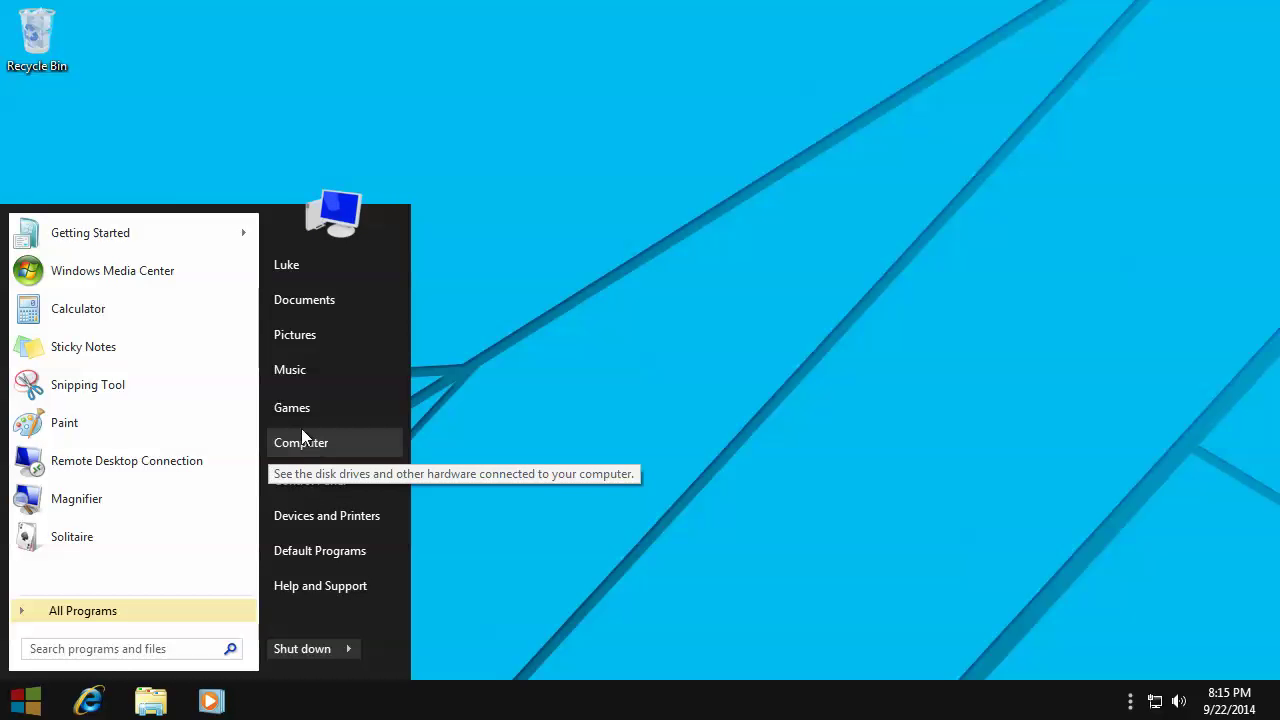
{"action": "left_click", "coordinate": [526, 374]}
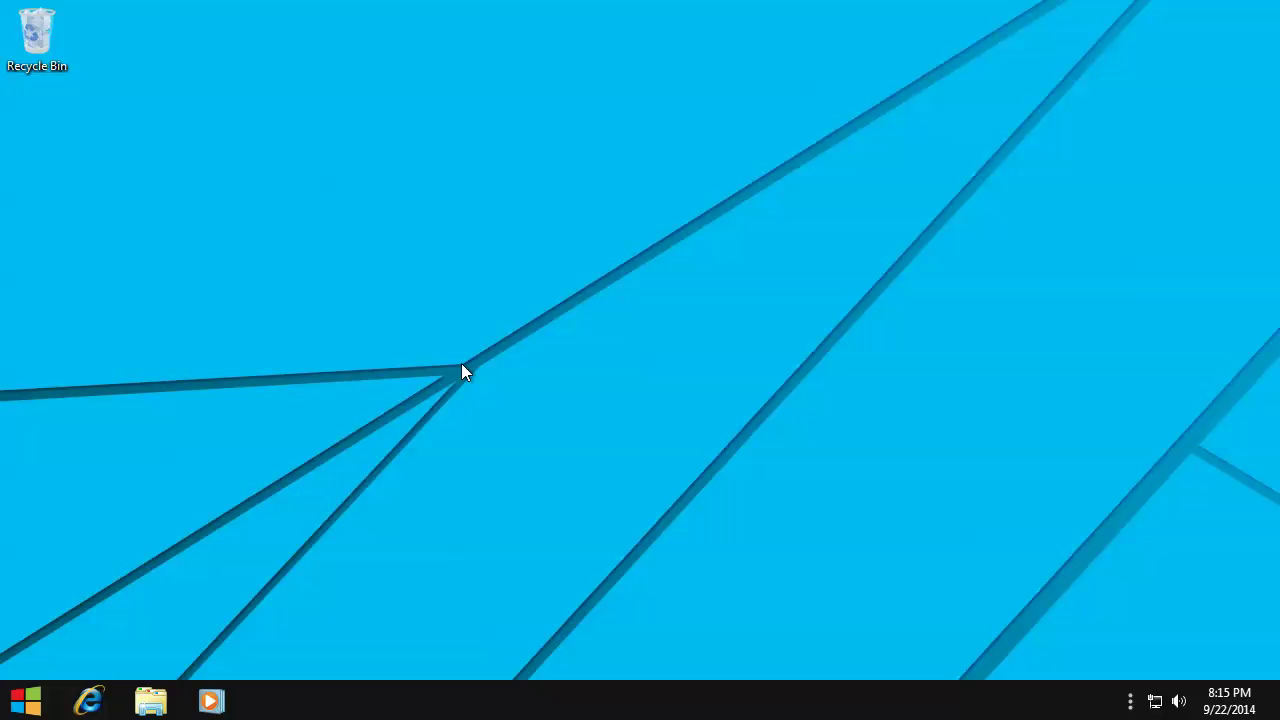
{"action": "left_click_drag", "start_coordinate": [461, 363], "coordinate": [1, 3]}
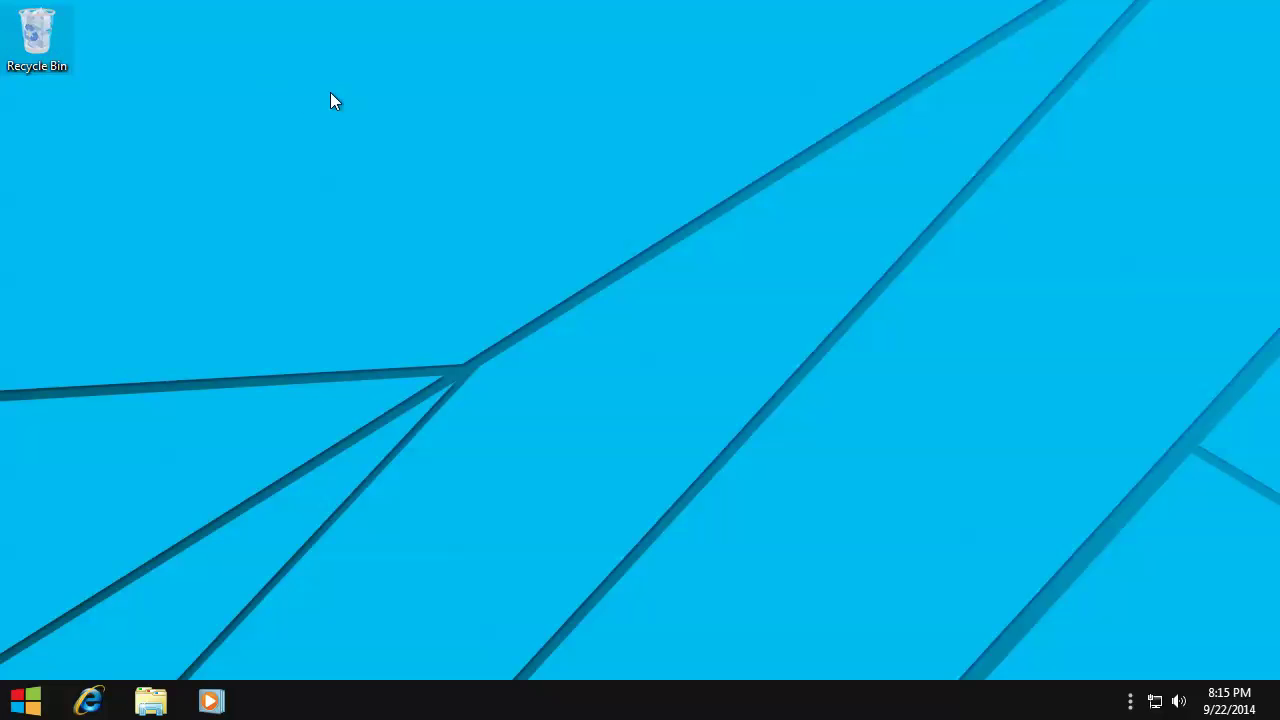
{"action": "left_click", "coordinate": [297, 94]}
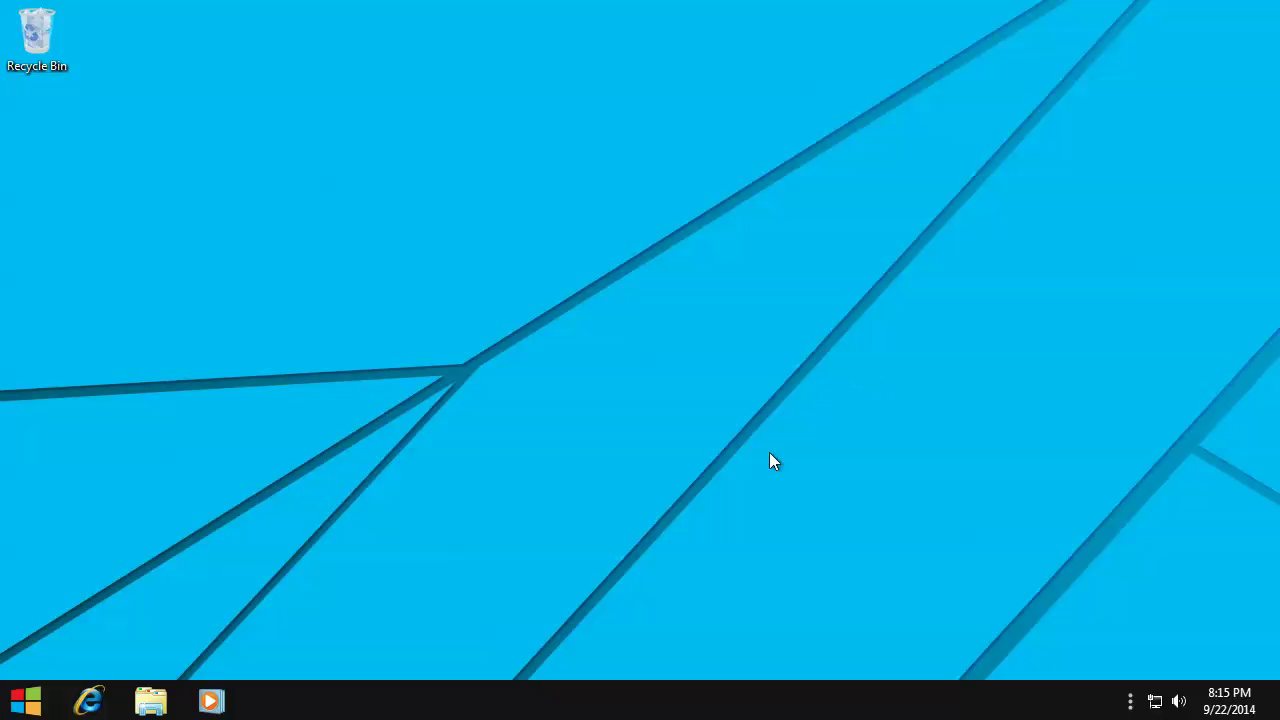
Examine the new look of the hidden notification icons and the Start menu, closing each
{"action": "left_click", "coordinate": [1130, 701]}
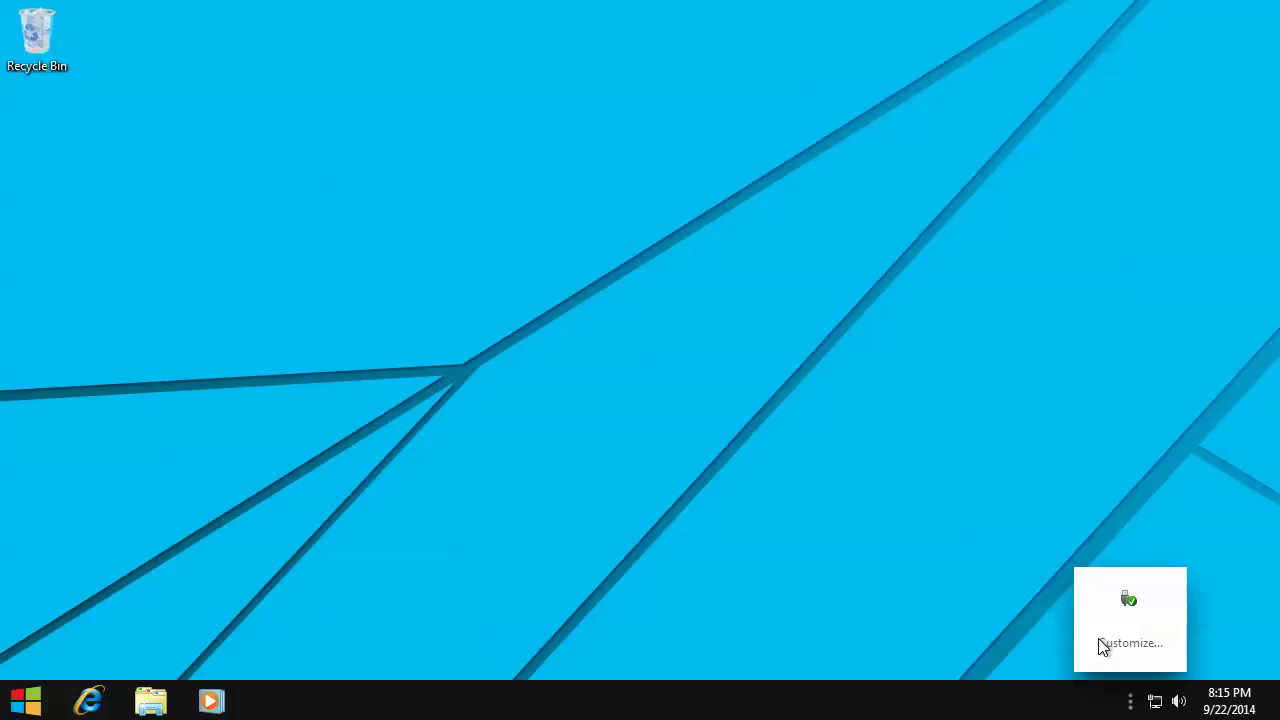
{"action": "left_click", "coordinate": [1137, 600]}
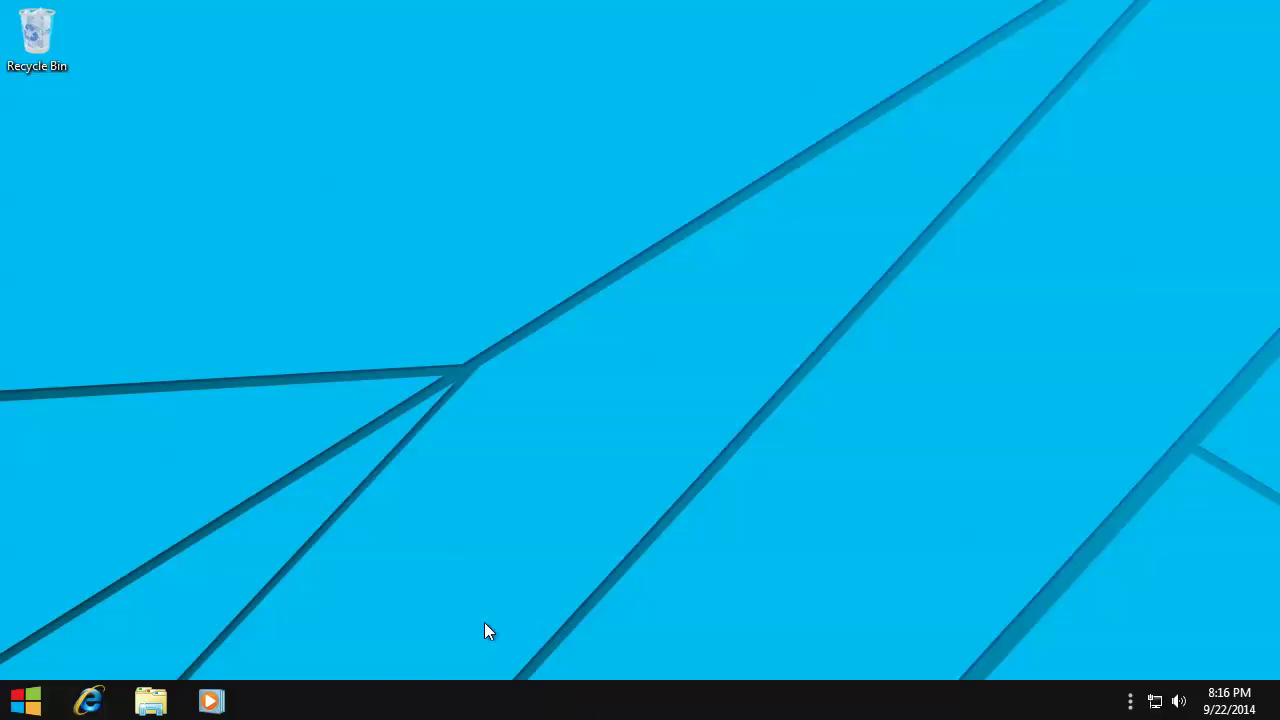
{"action": "left_click", "coordinate": [45, 700]}
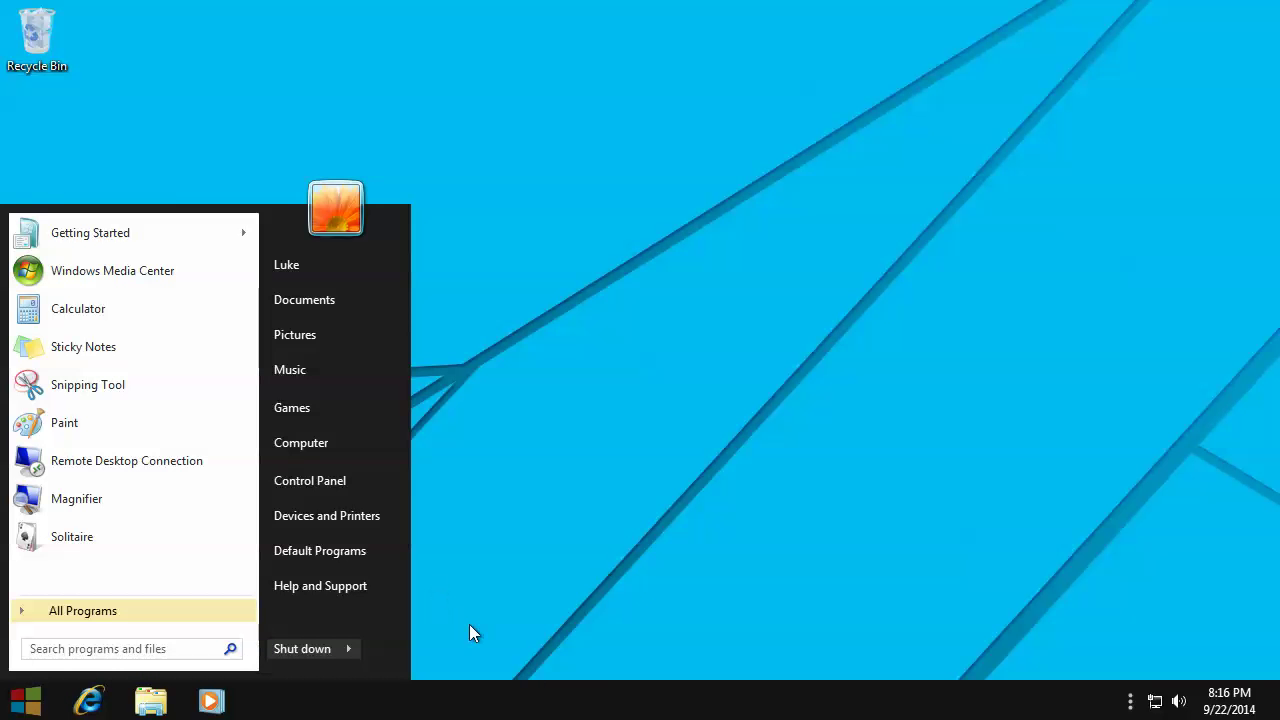
{"action": "left_click", "coordinate": [639, 565]}
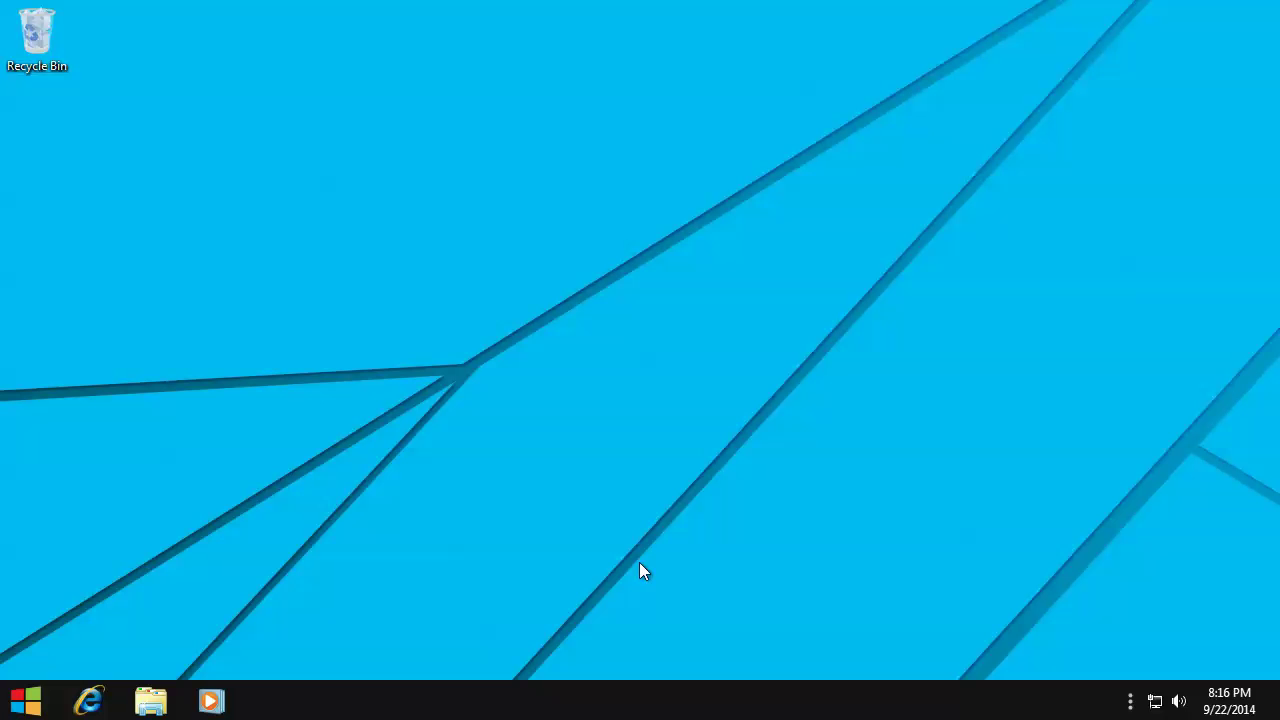
Set the system speaker volume to 100 and dismiss the volume control
{"action": "left_click", "coordinate": [1179, 701]}
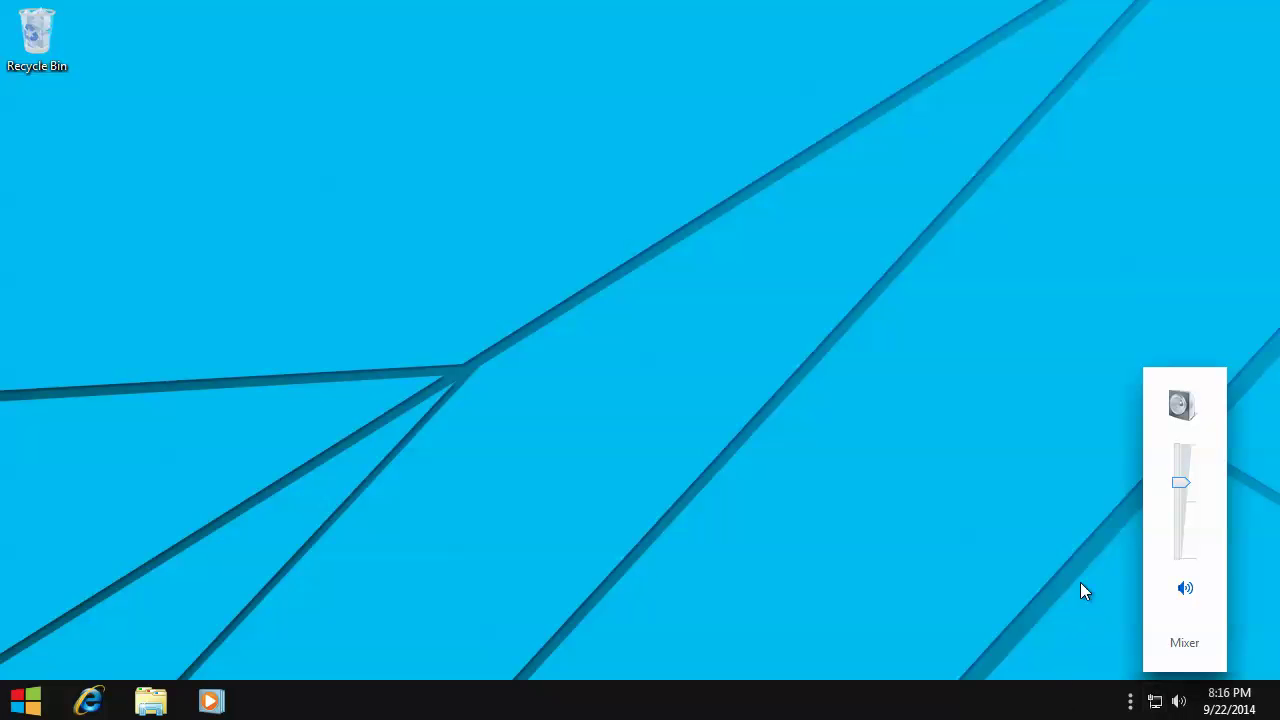
{"action": "left_click_drag", "start_coordinate": [1180, 486], "coordinate": [1176, 422]}
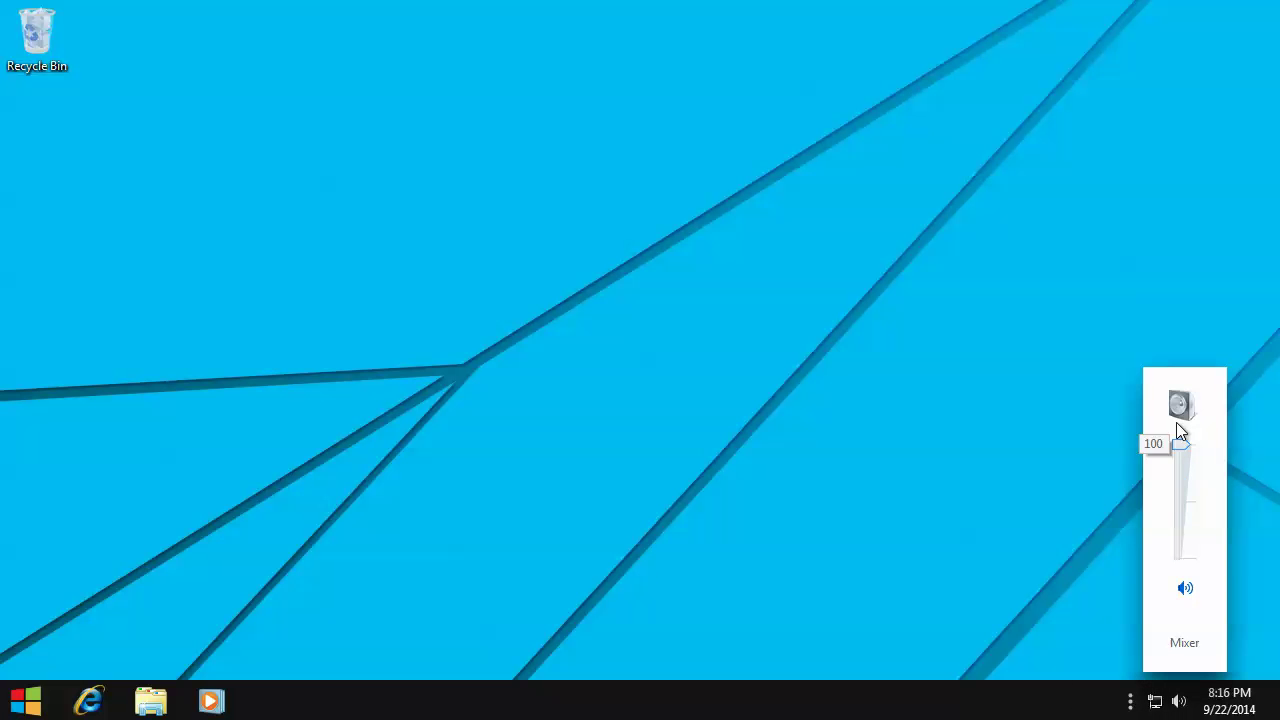
{"action": "left_click", "coordinate": [948, 382]}
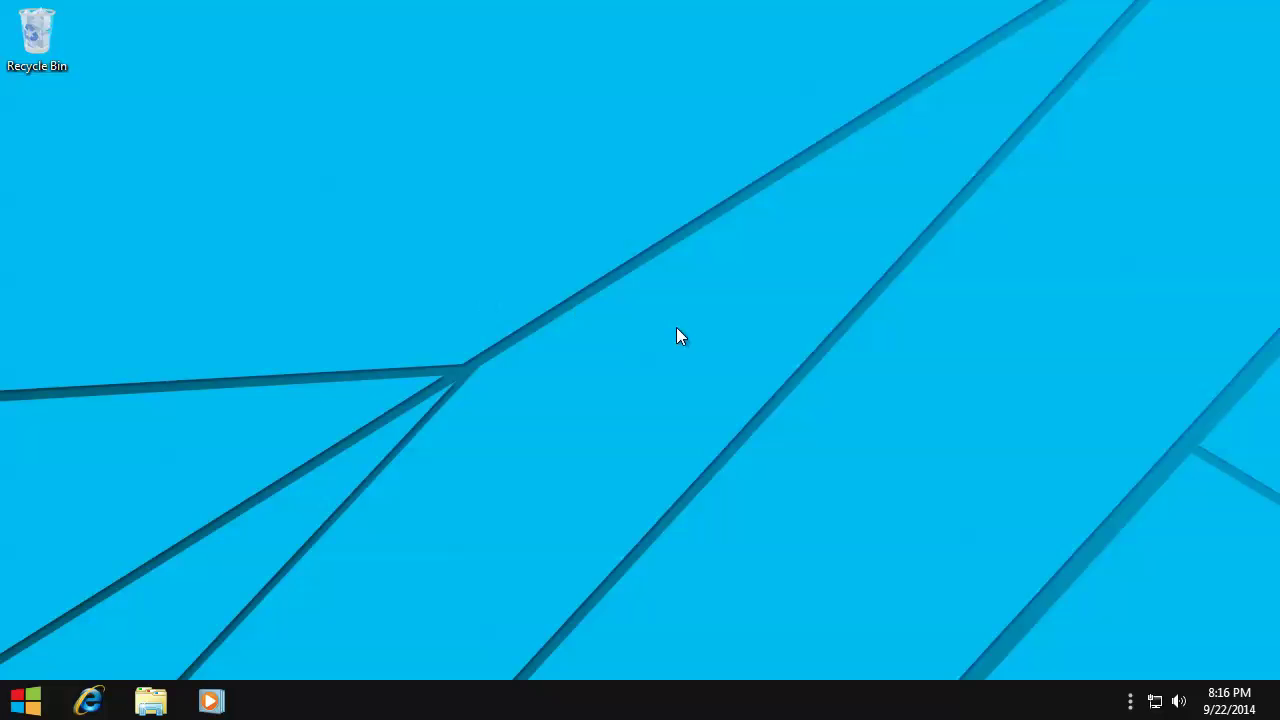